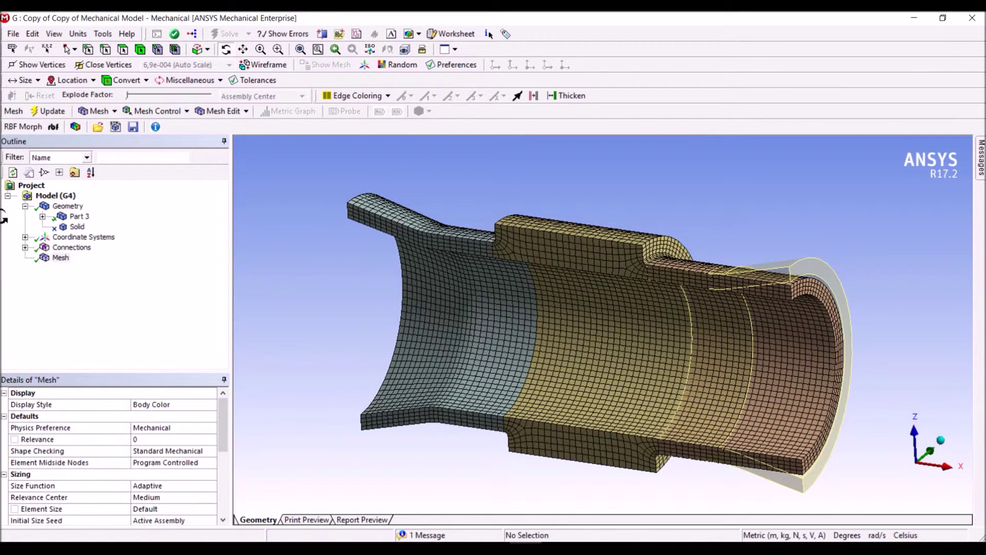
Expand Part 3, toggle the suppressed Solid's visibility off and back on, then select Model (G4).
click(80, 217)
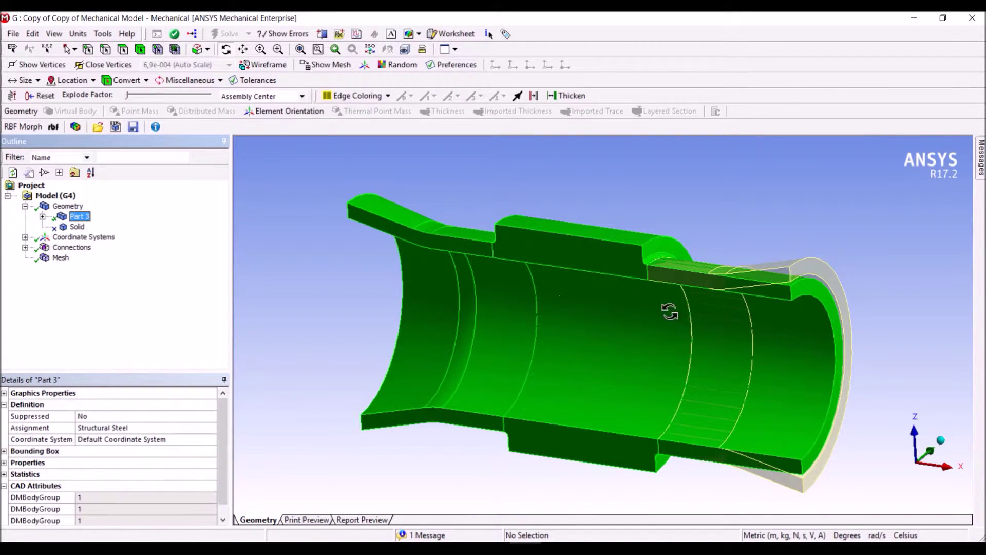
click(42, 217)
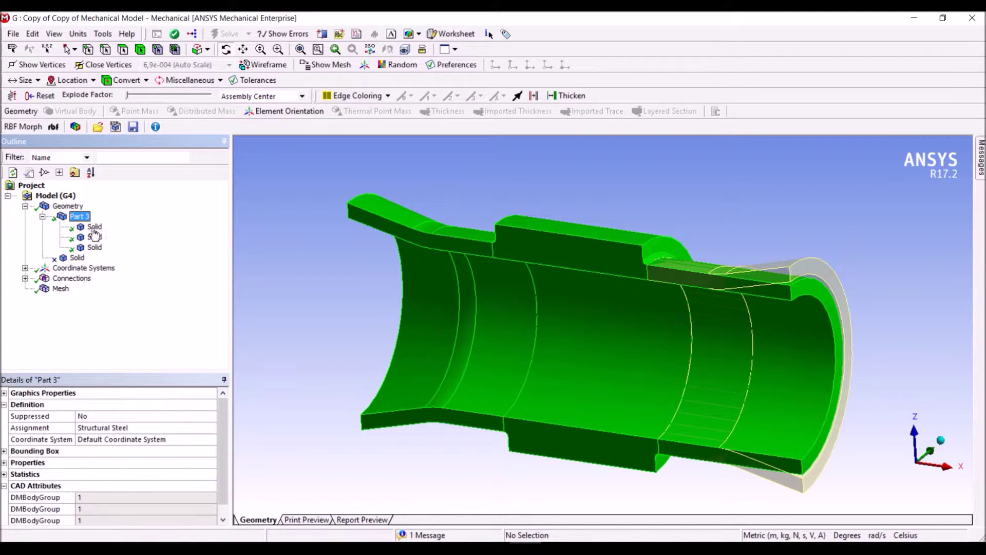
click(77, 258)
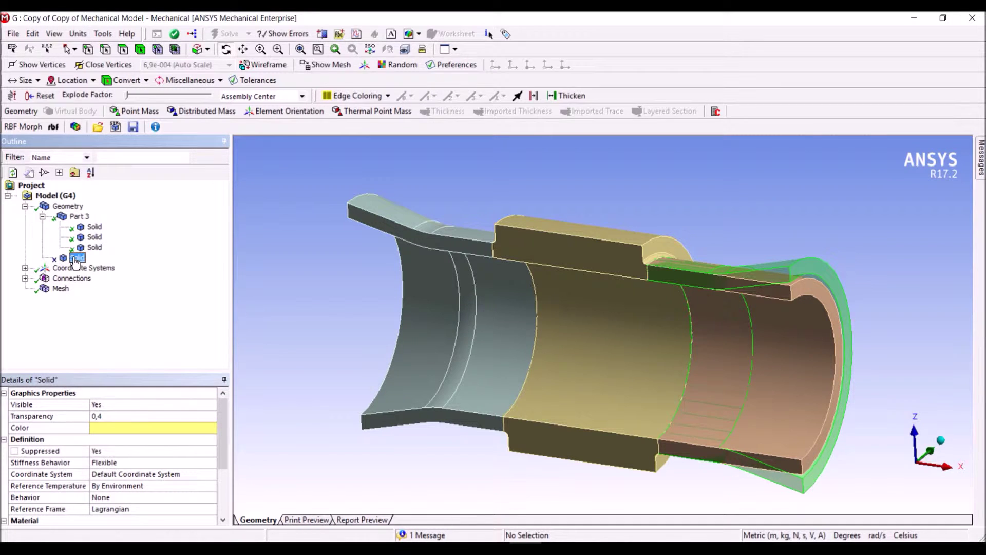
double_click(102, 405)
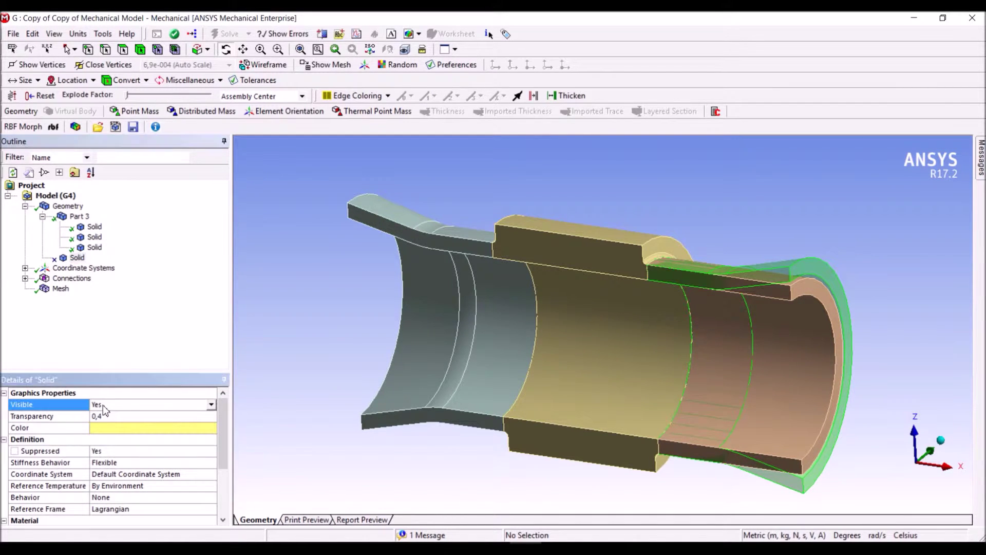
double_click(103, 405)
click(55, 196)
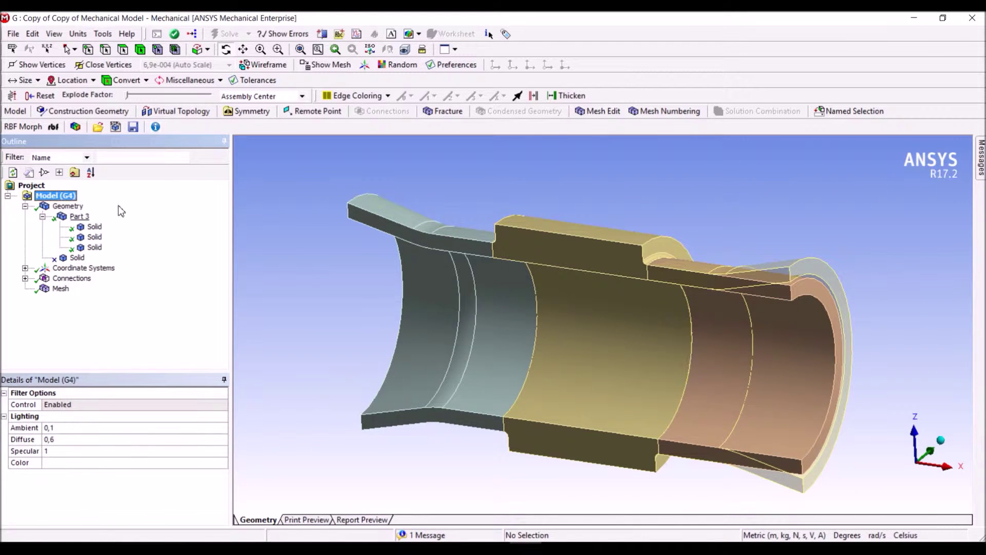
Insert an RBF Morph with Optimization set to OpenMP and 8 OpenMP cores.
click(54, 128)
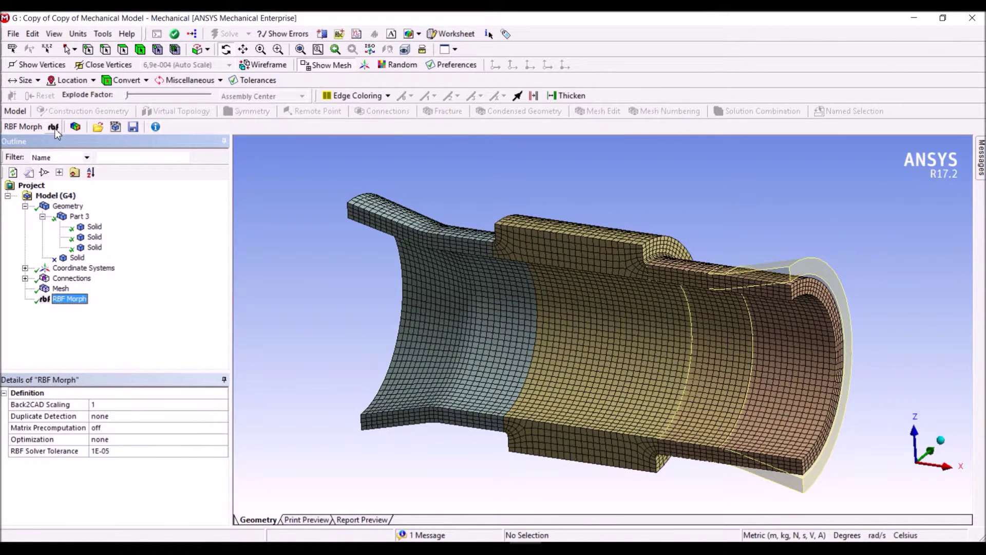
click(119, 440)
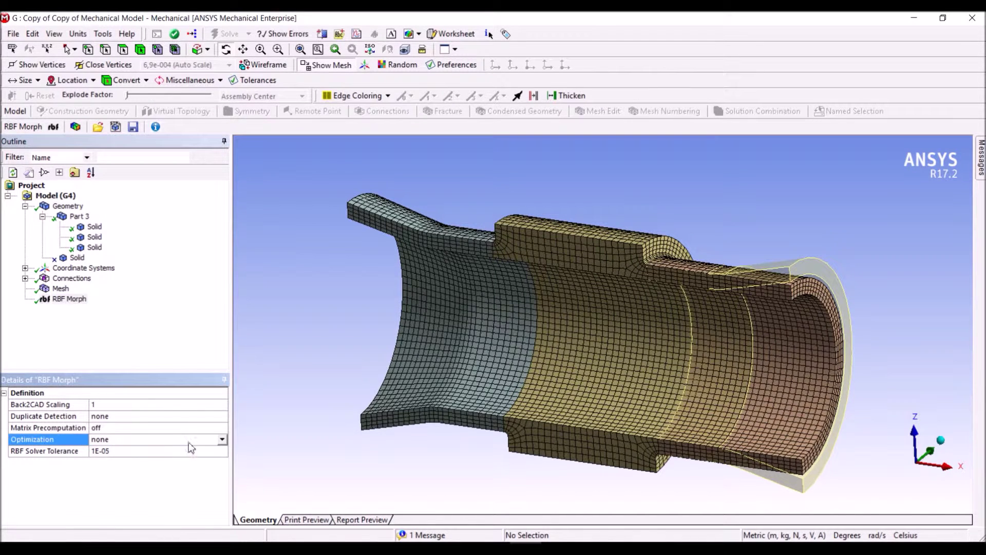
click(222, 440)
click(208, 467)
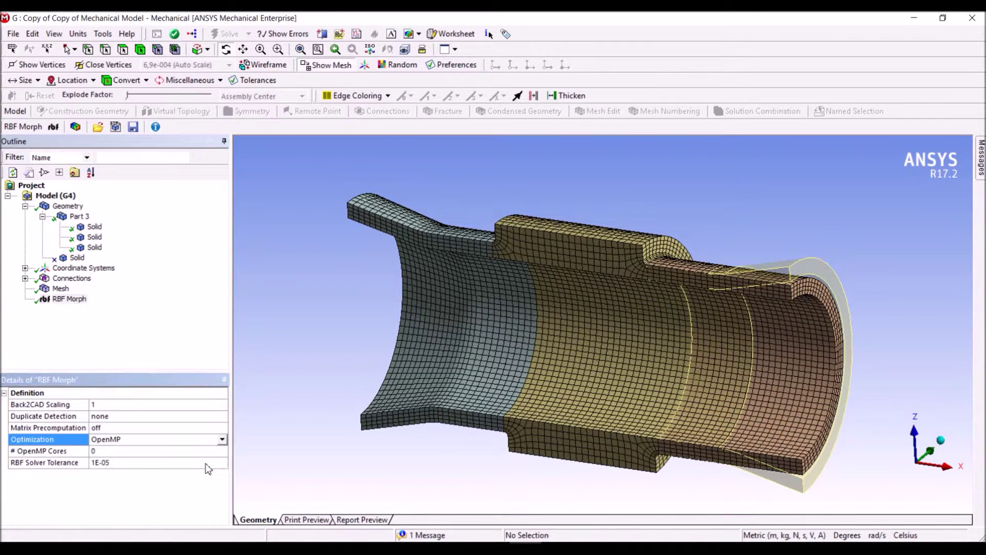
click(122, 451)
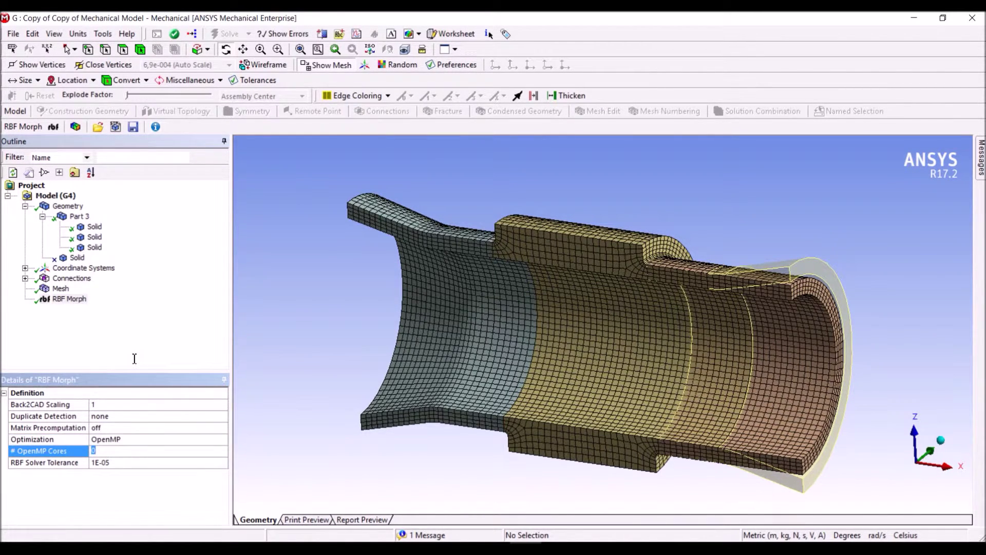
text(8)
key(Return)
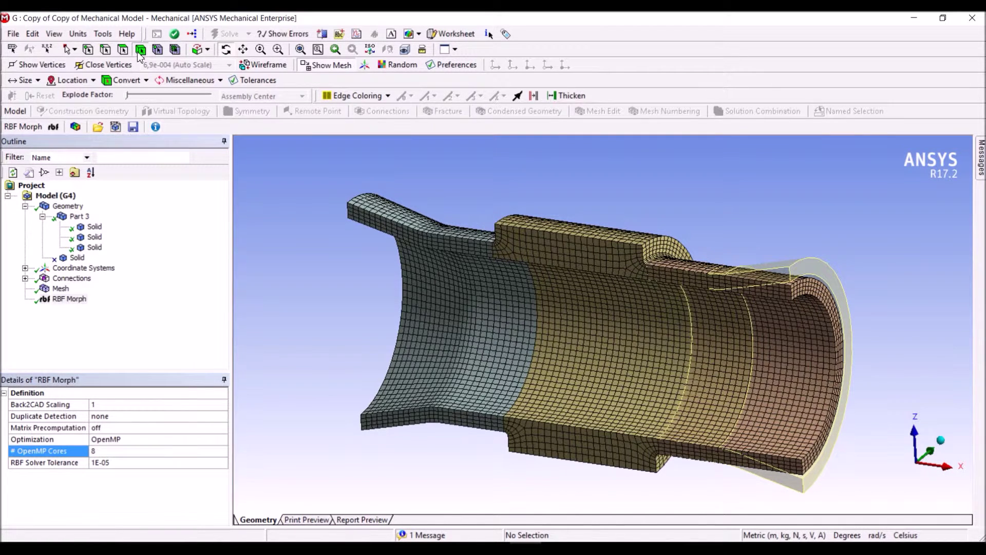
Add an RBF Target on the pipe's end body under RBF Morph.
click(792, 361)
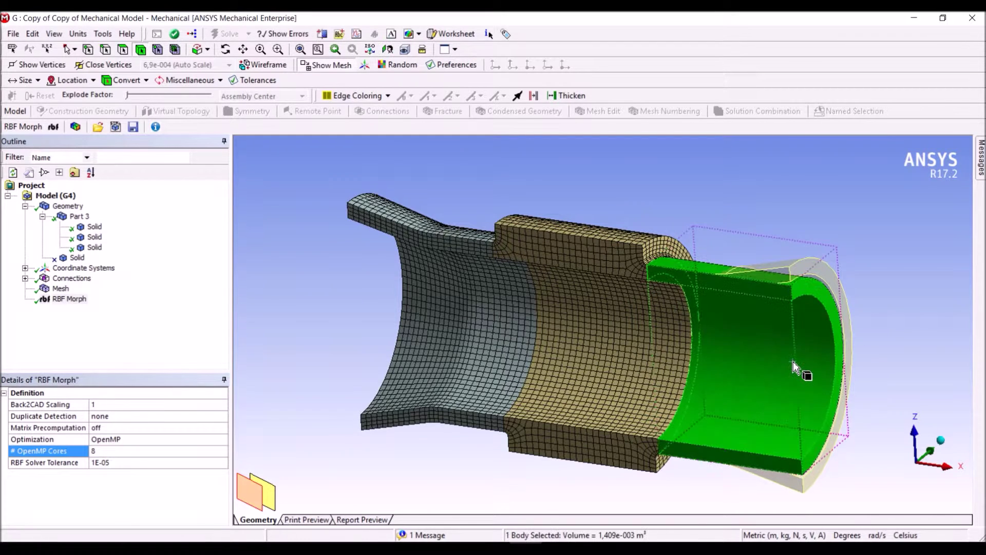
click(85, 300)
right_click(86, 301)
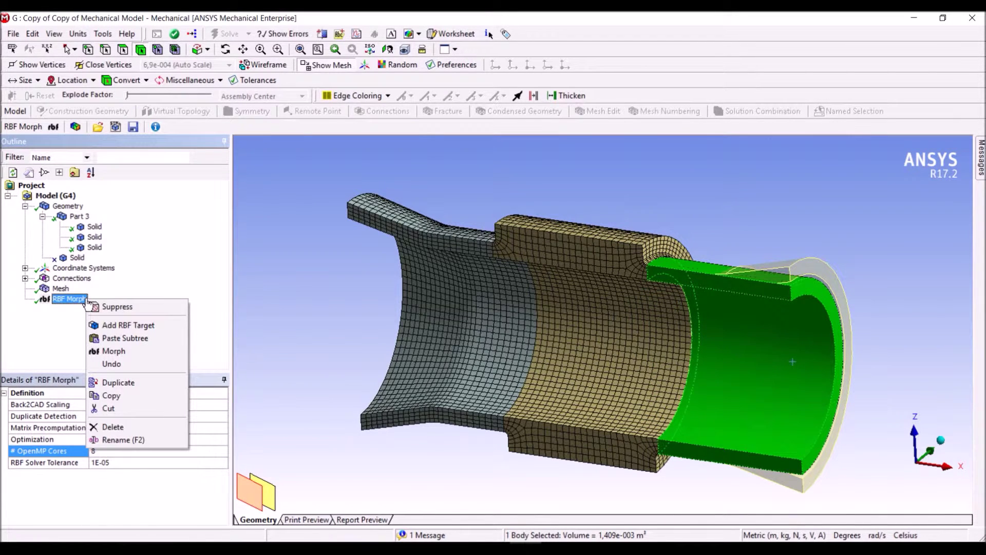
click(98, 324)
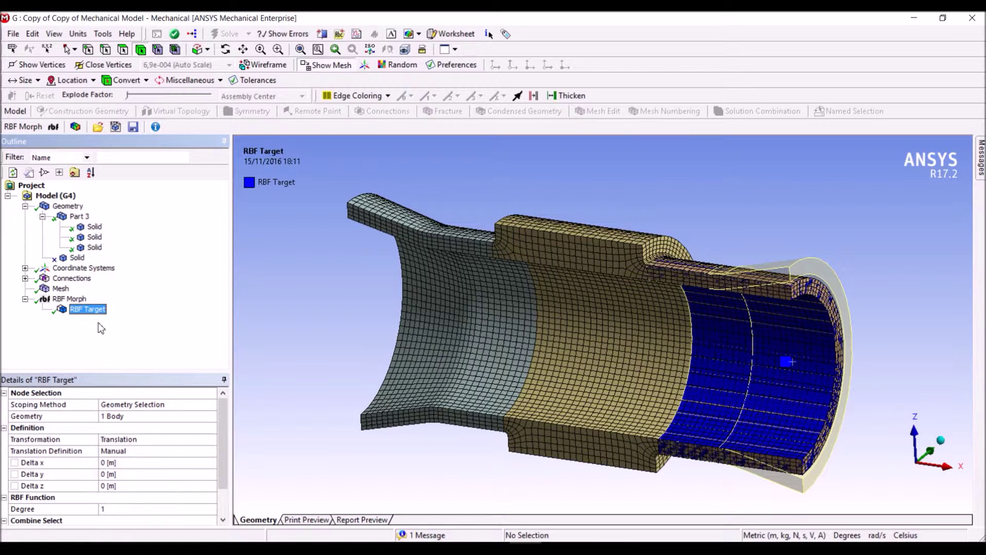
Add an RBF Source under the RBF Target on the end body's inner cylindrical face.
click(123, 50)
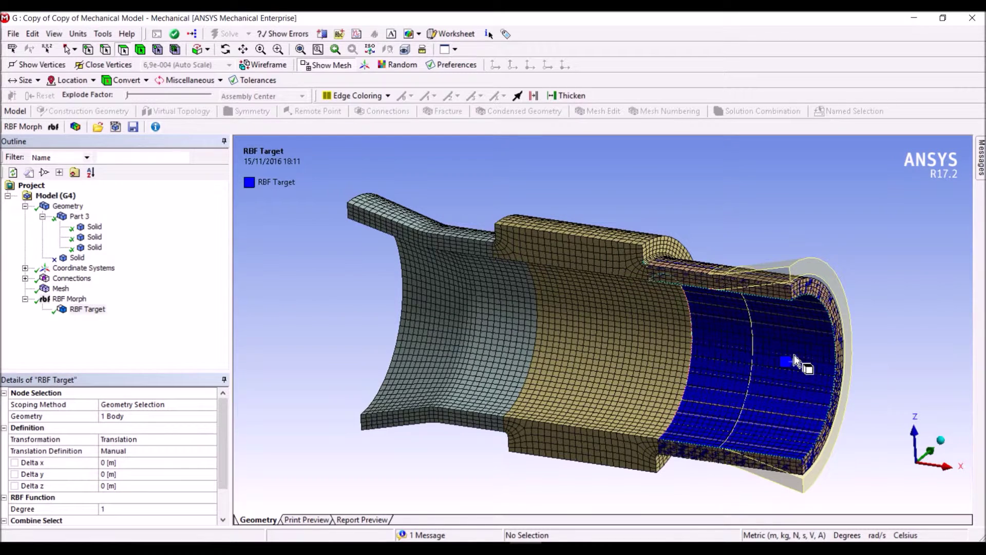
click(796, 360)
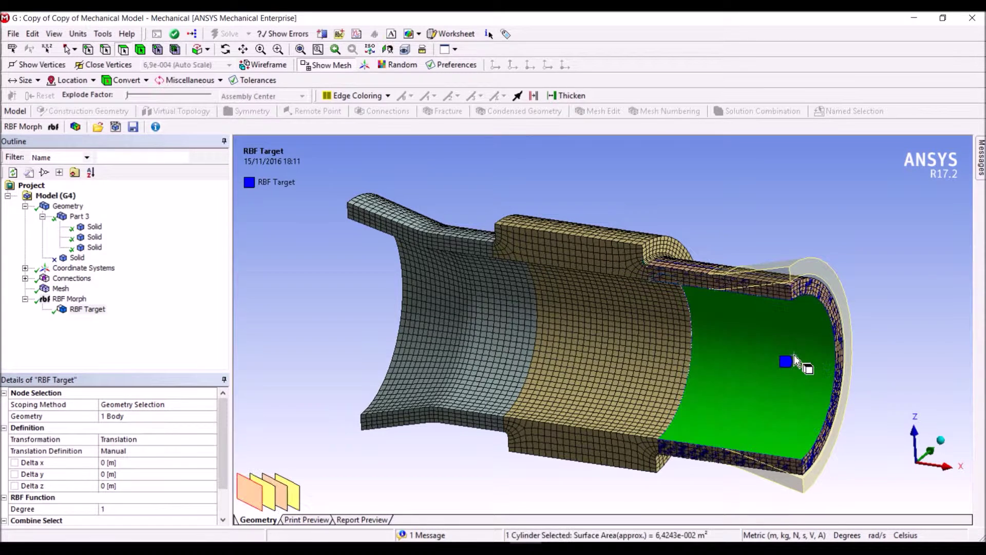
right_click(86, 310)
click(109, 337)
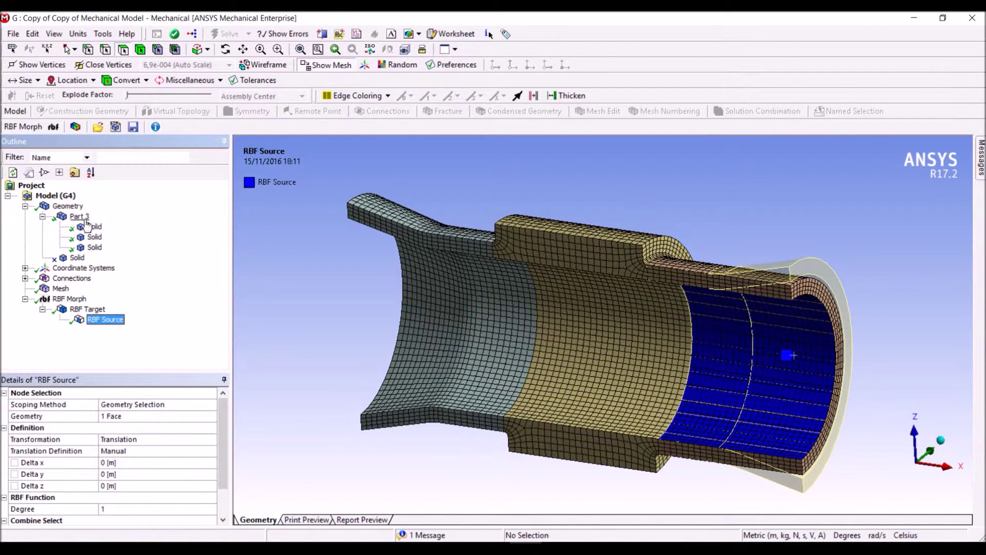
Hide all bodies except the standalone Solid and insert a Virtual Topology on Model (G4).
click(77, 259)
right_click(78, 260)
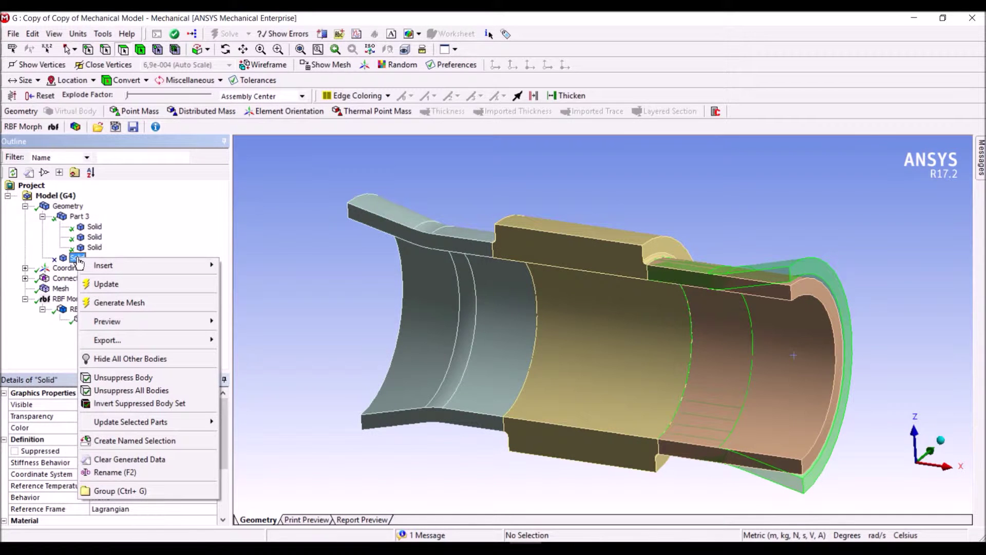
click(129, 358)
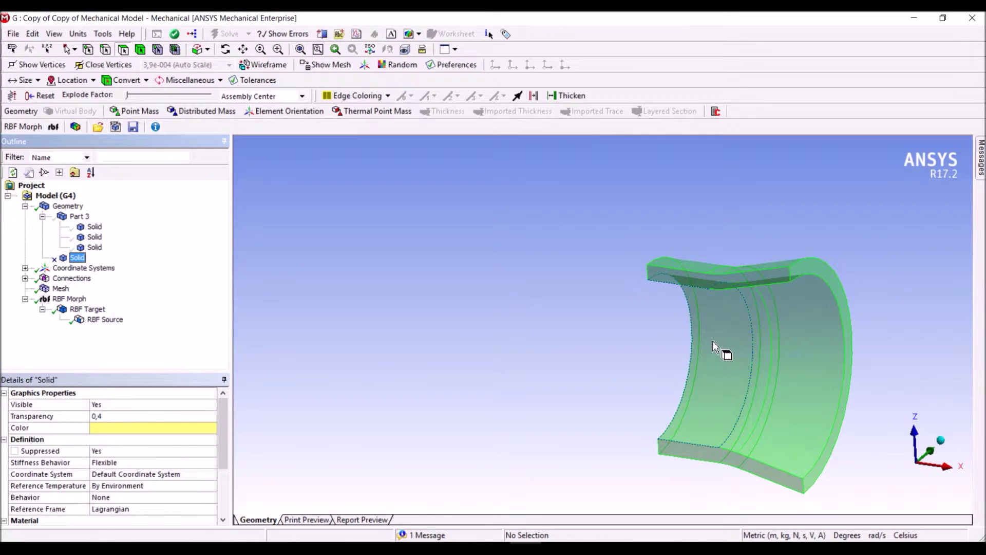
click(59, 197)
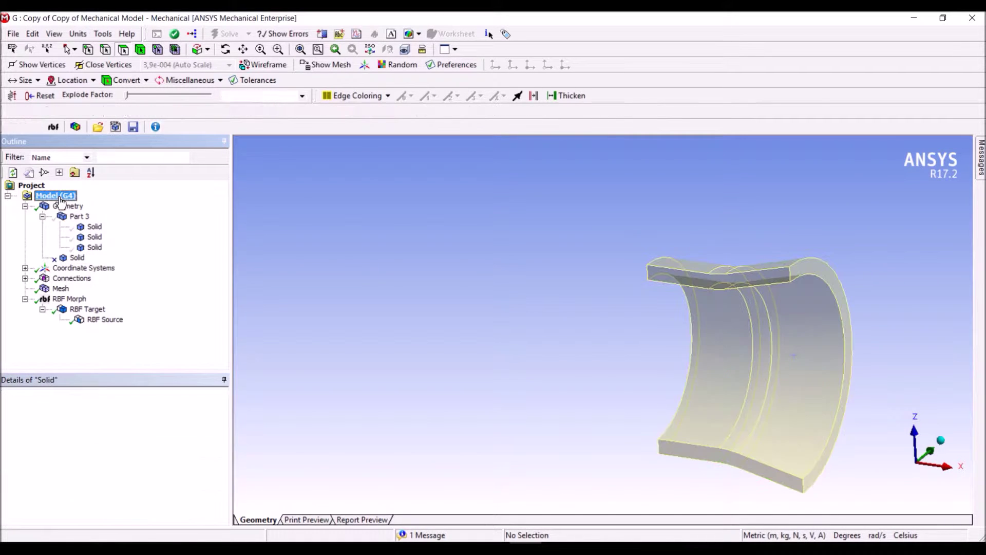
click(180, 114)
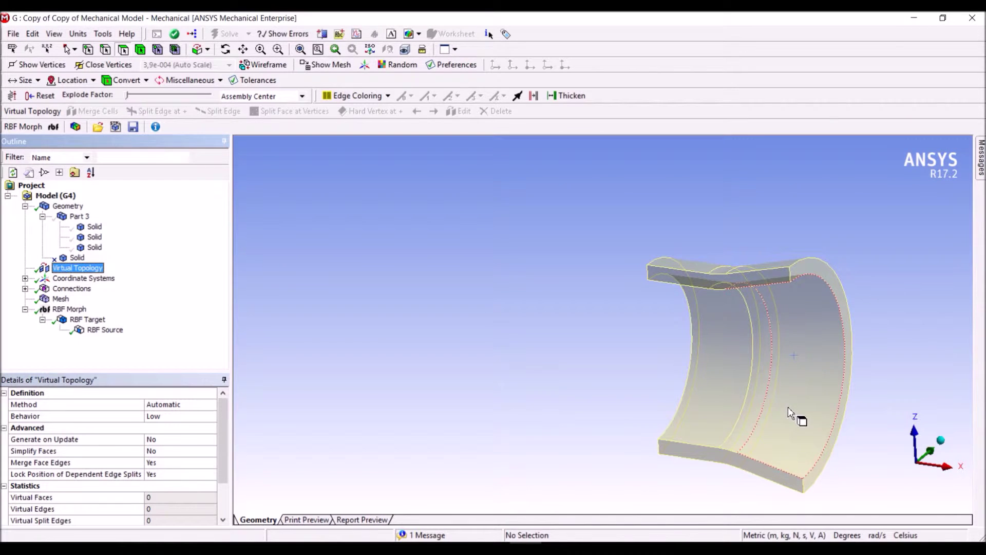
Merge the Solid's three inner faces into one virtual cell.
click(773, 403)
ctrl+click(754, 397)
ctrl+click(744, 403)
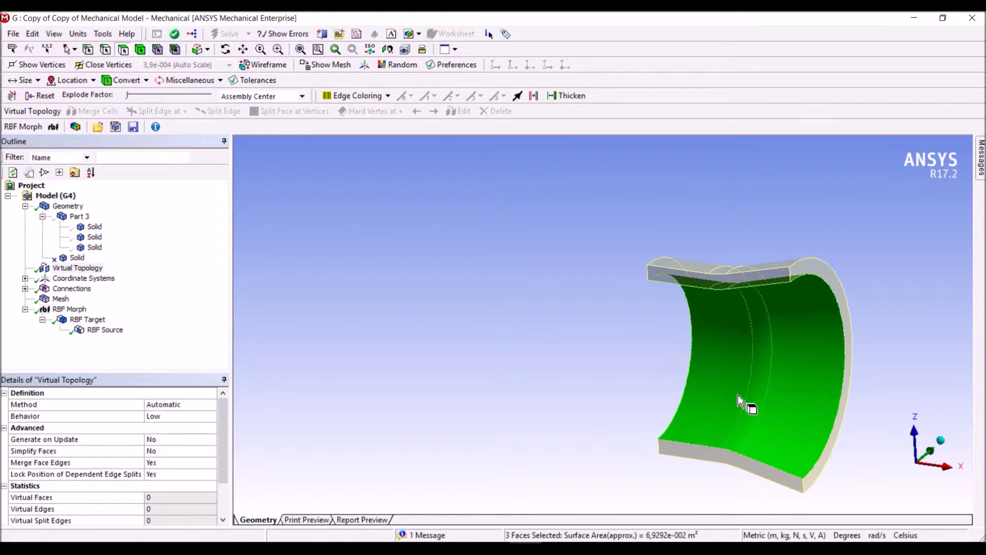
right_click(90, 268)
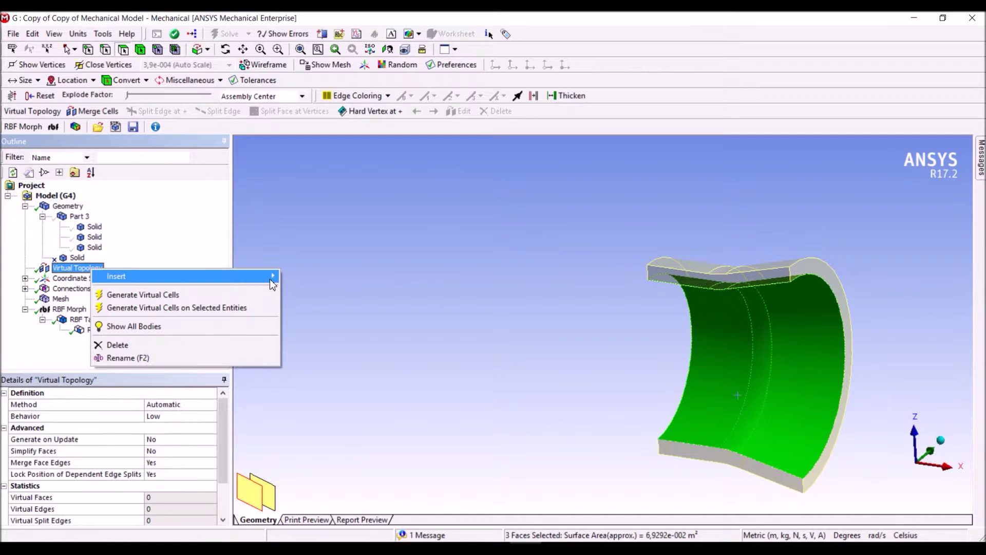
mouse_move(271, 278)
click(308, 277)
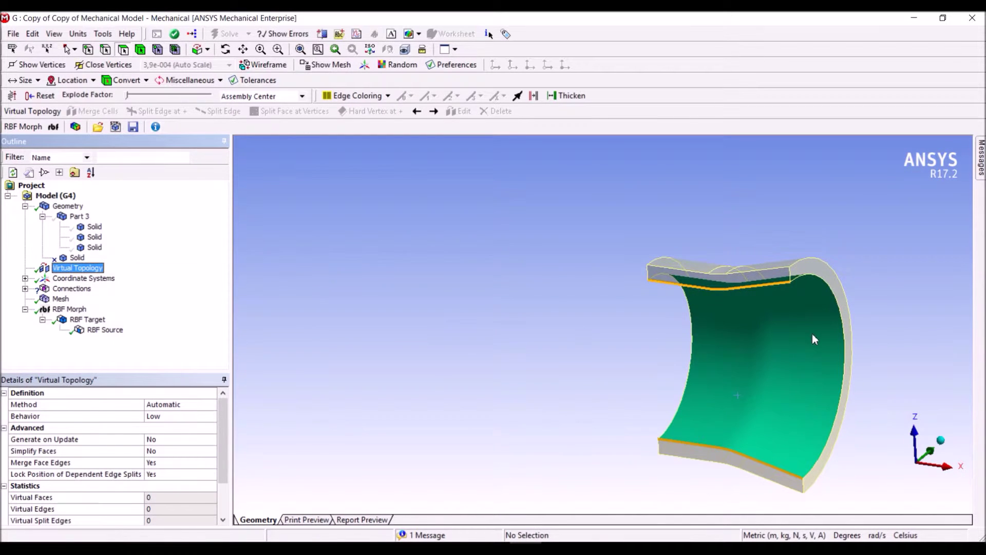
Rotate to the outer surface and merge its three outer faces into a second virtual cell.
click(225, 49)
drag(683, 298, 637, 353)
click(123, 48)
click(656, 451)
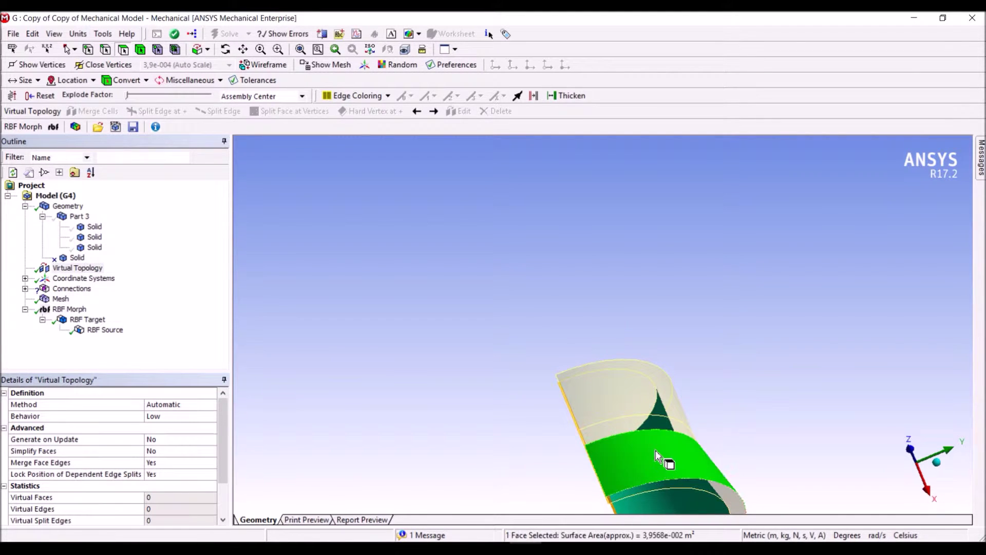
ctrl+click(619, 429)
ctrl+click(616, 418)
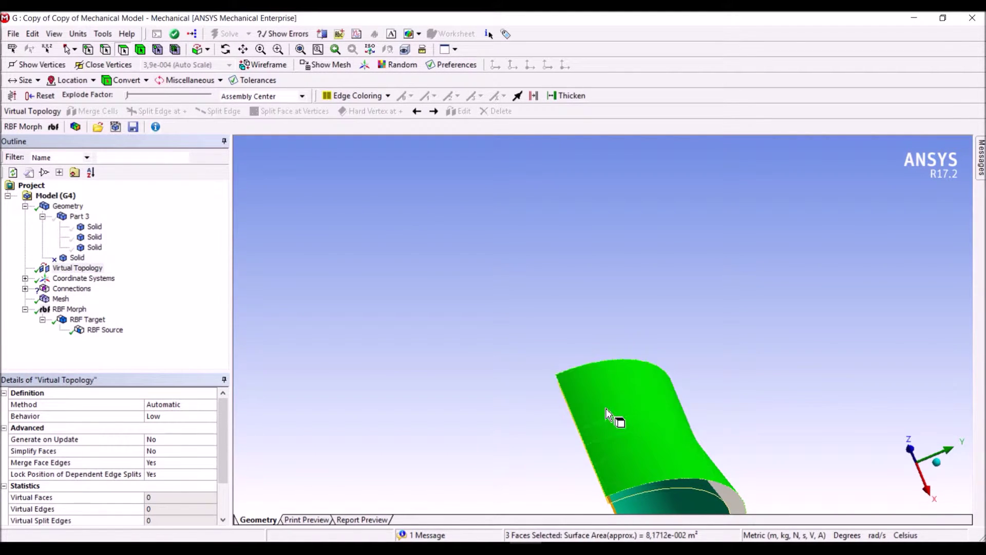
right_click(91, 267)
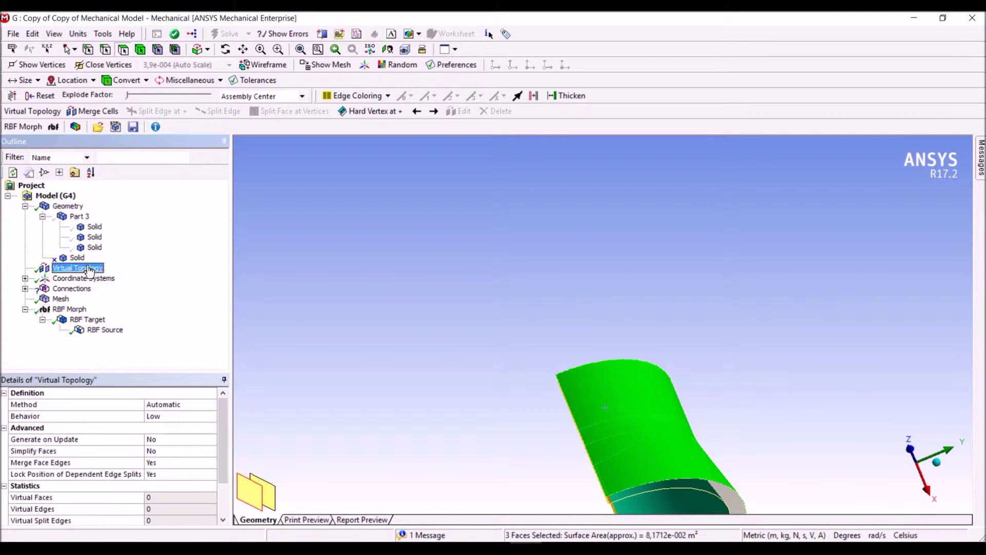
mouse_move(264, 276)
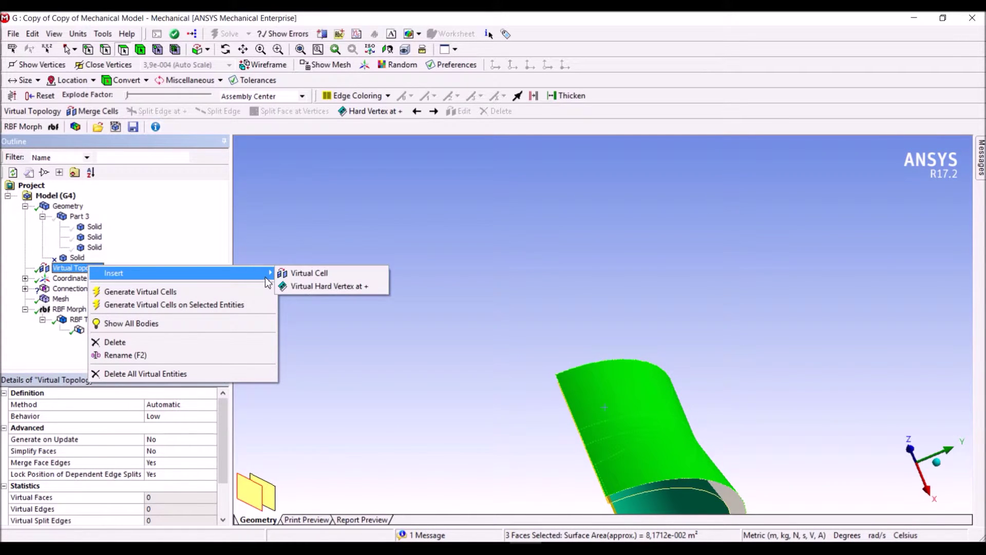
click(319, 273)
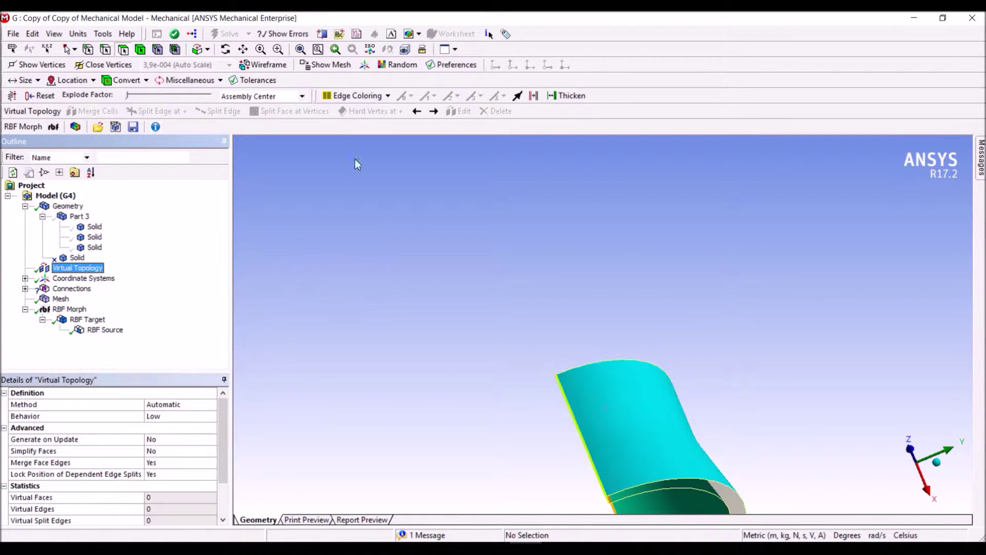
click(300, 49)
click(226, 49)
drag(590, 341, 84, 218)
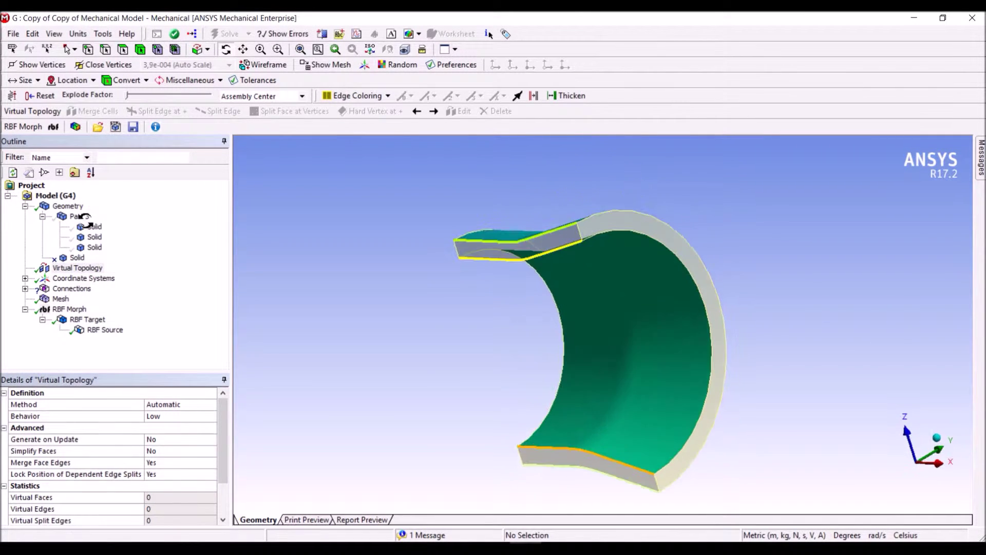
Show all bodies again and set the RBF Source's Transformation to Surface Projection.
right_click(82, 218)
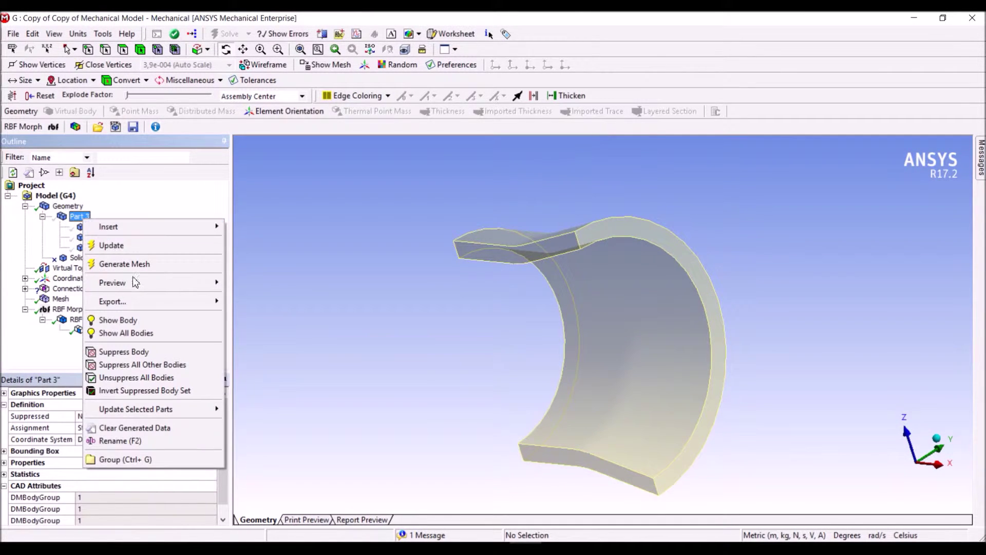
click(158, 332)
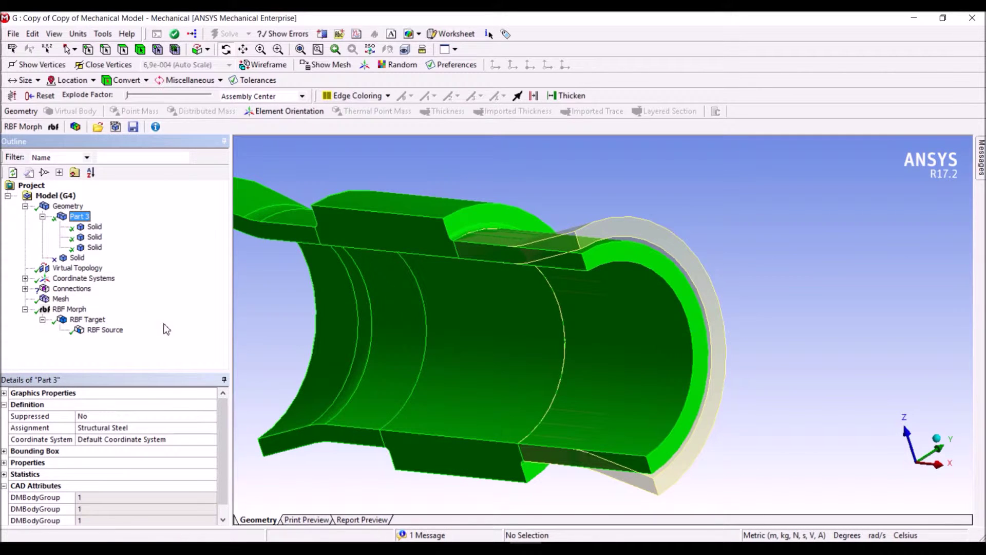
click(105, 330)
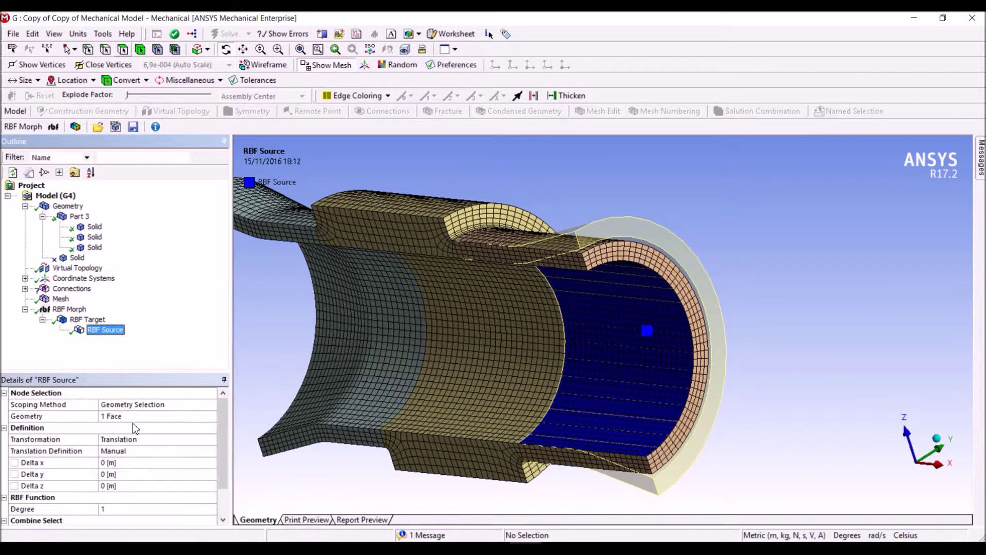
click(211, 440)
click(211, 439)
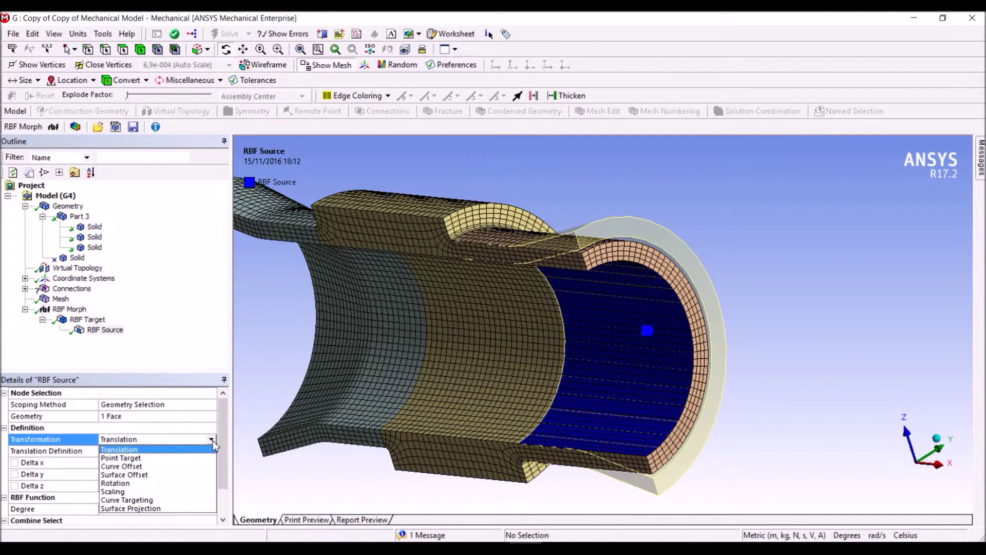
click(148, 509)
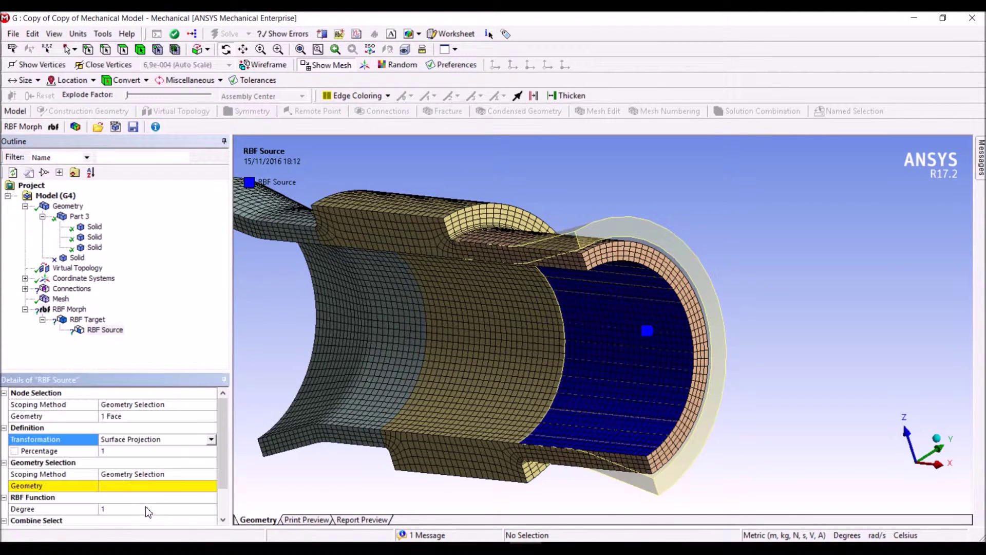
click(123, 51)
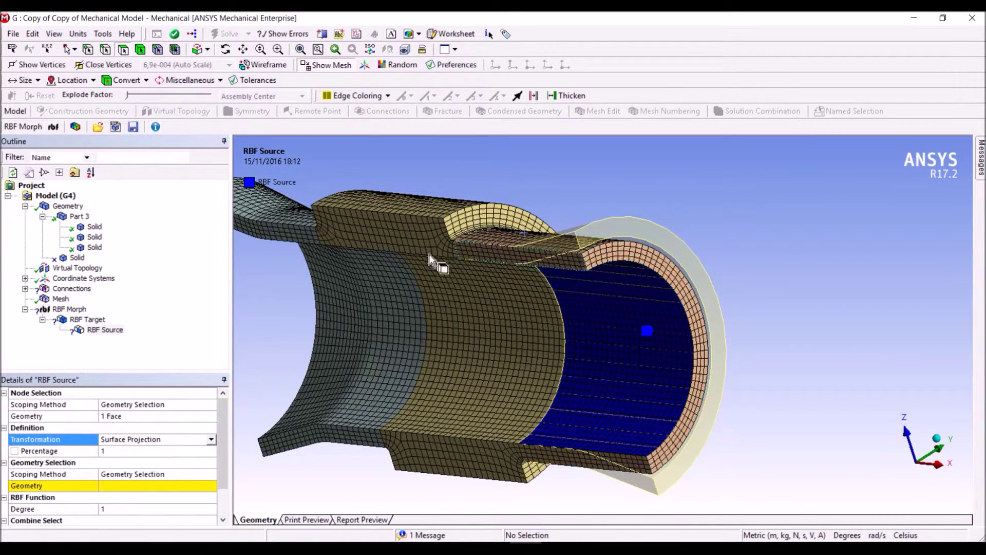
click(87, 220)
Hide Part 3, apply the standalone Solid's curved face as projection surface, then show Part 3.
right_click(86, 219)
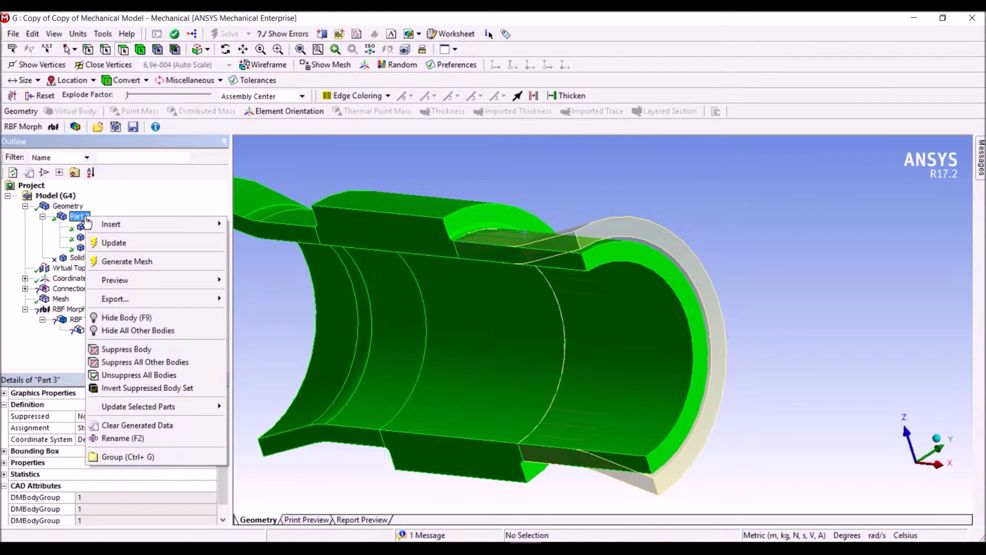
click(132, 317)
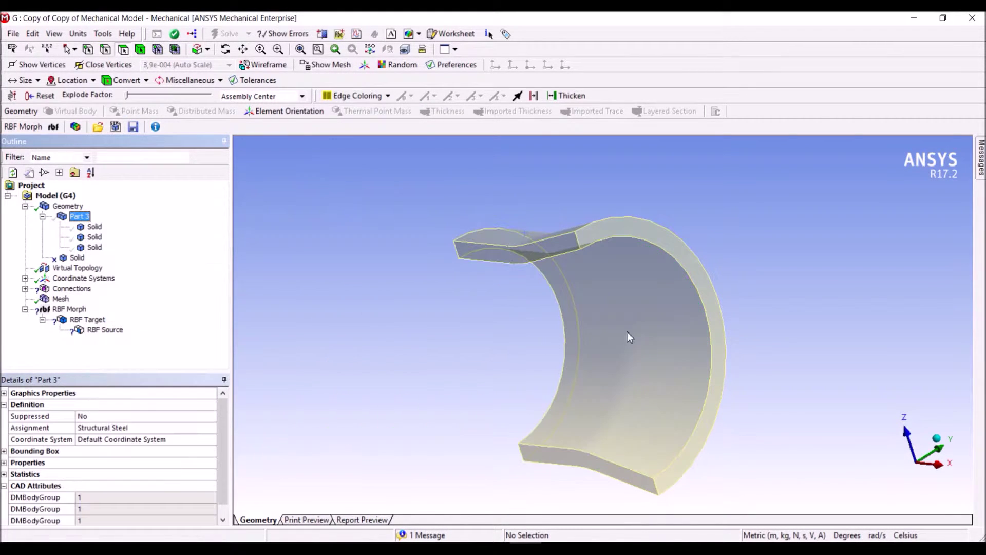
click(663, 328)
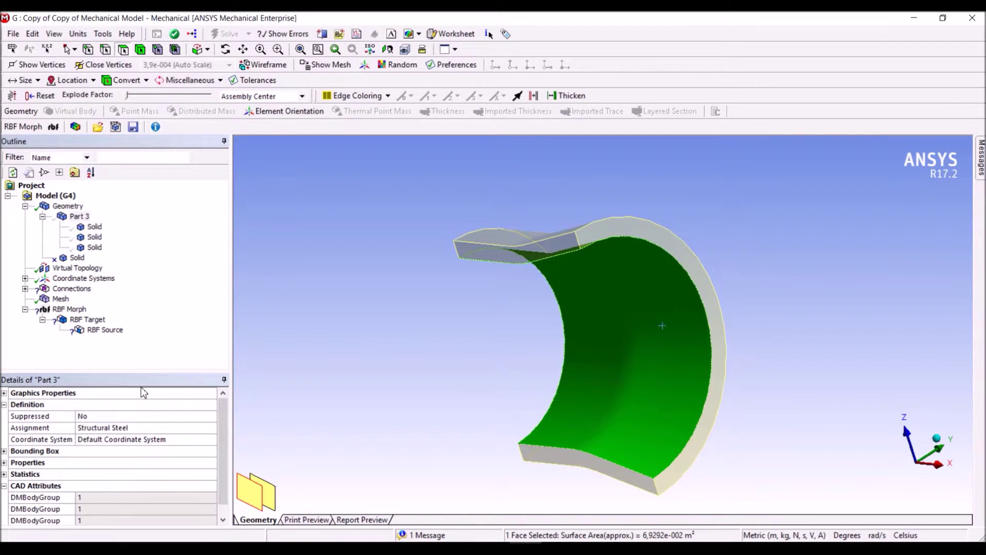
click(105, 330)
click(114, 495)
click(113, 486)
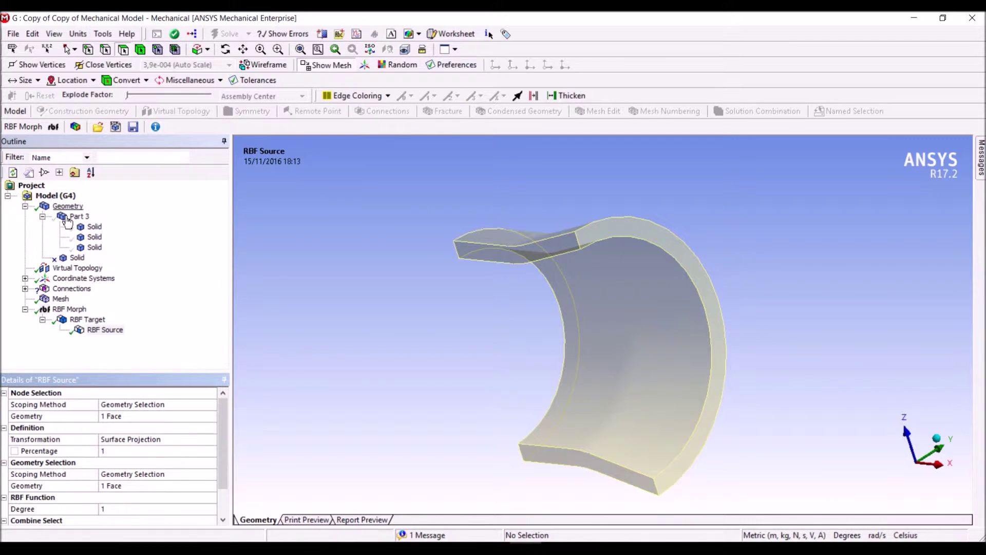
right_click(68, 218)
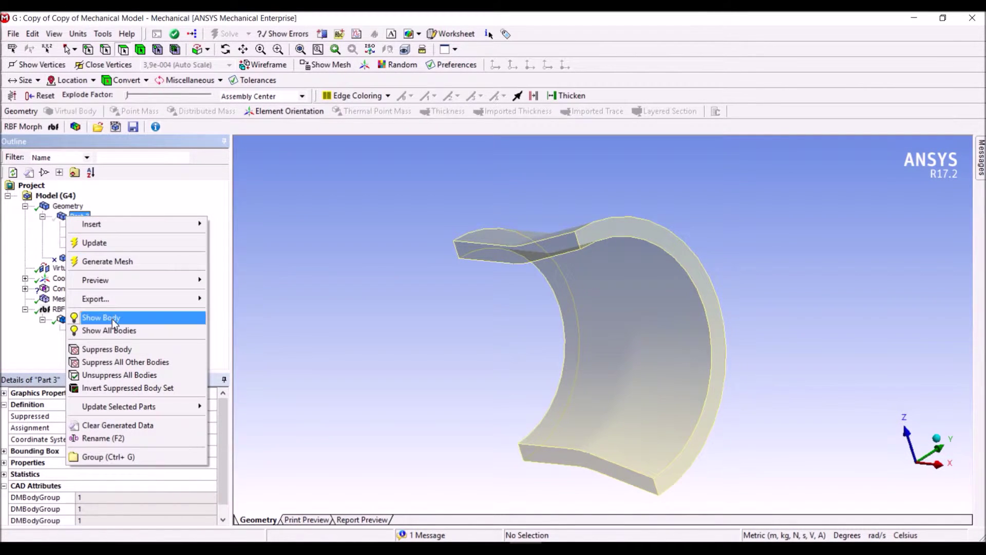
click(114, 323)
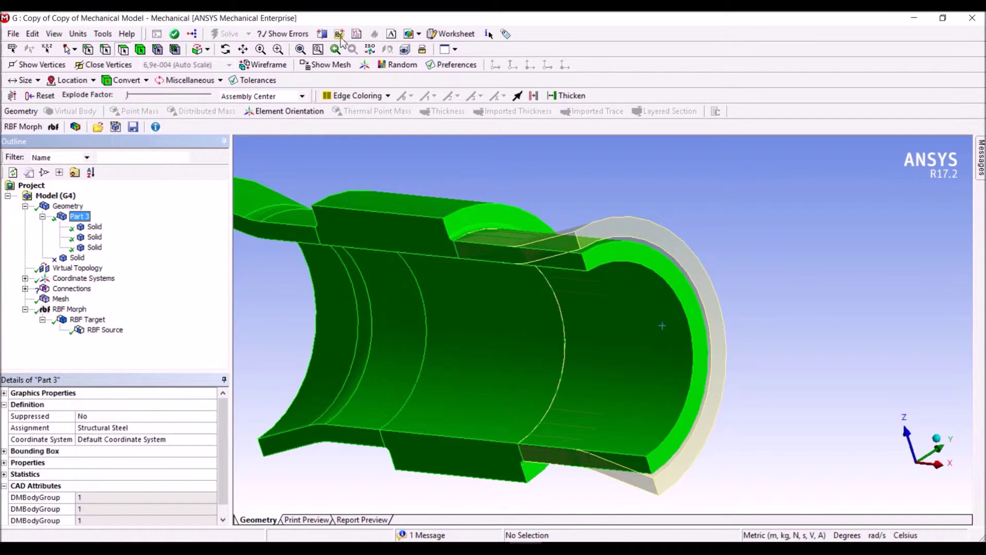
Add a second RBF Source under RBF Target on the selected cylinder face.
click(594, 254)
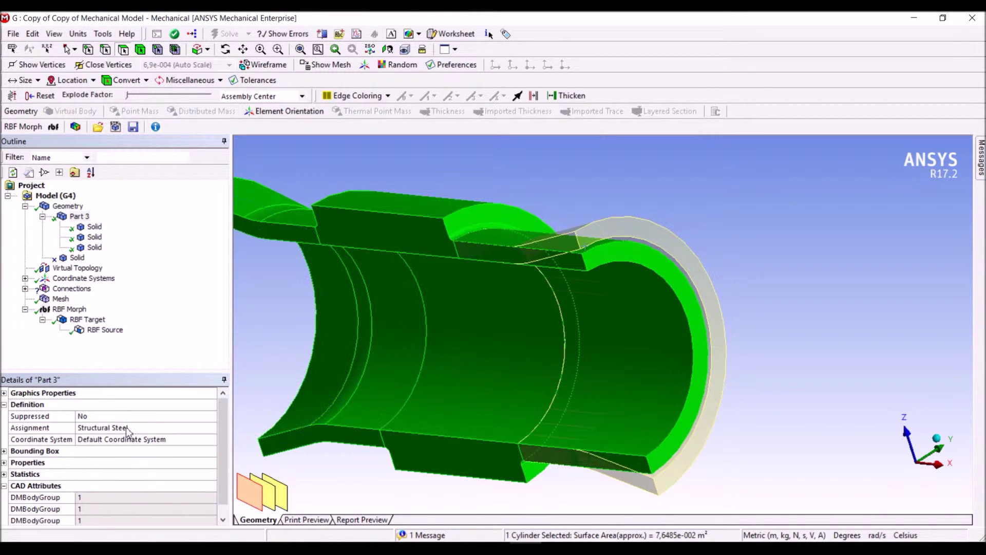
right_click(101, 320)
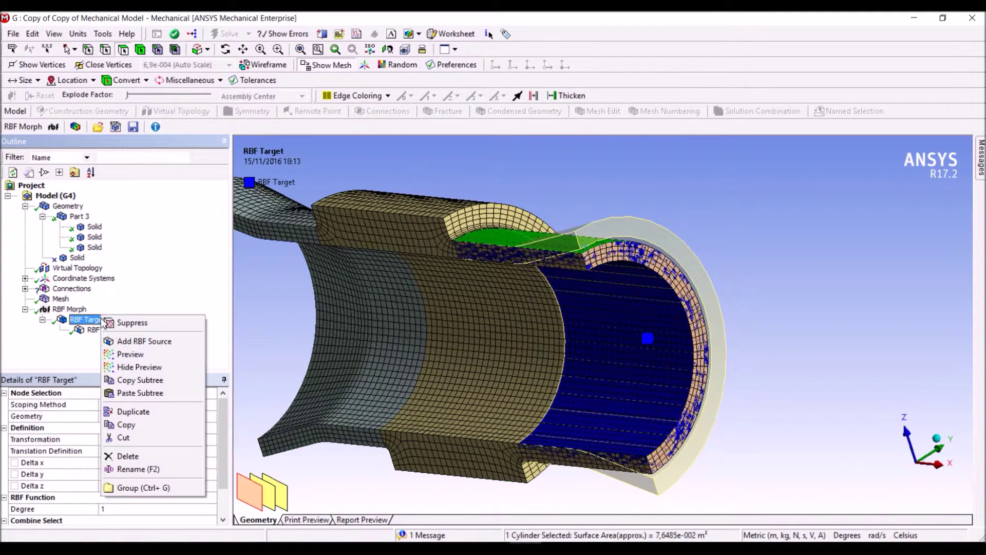
click(139, 340)
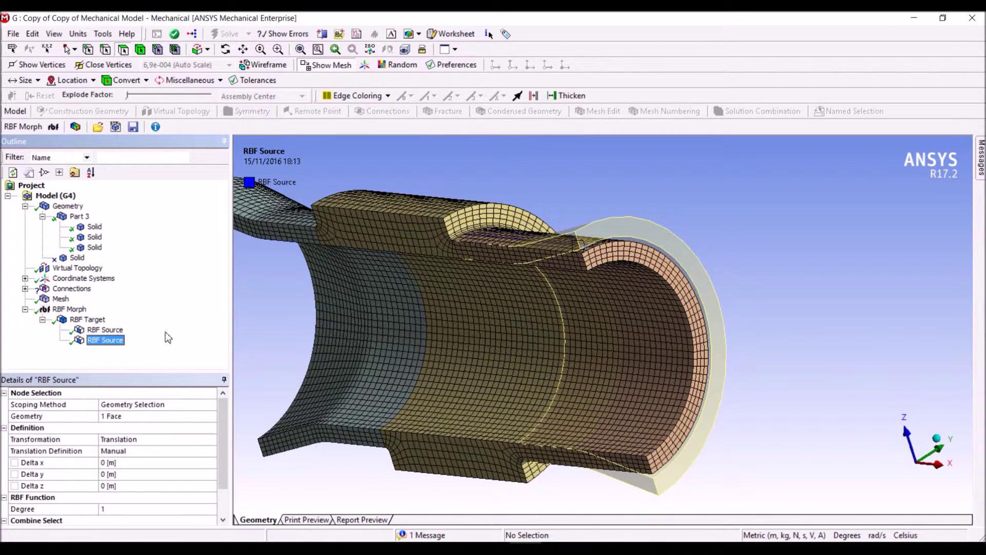
Set the second source to Surface Projection onto the slot face.
click(569, 235)
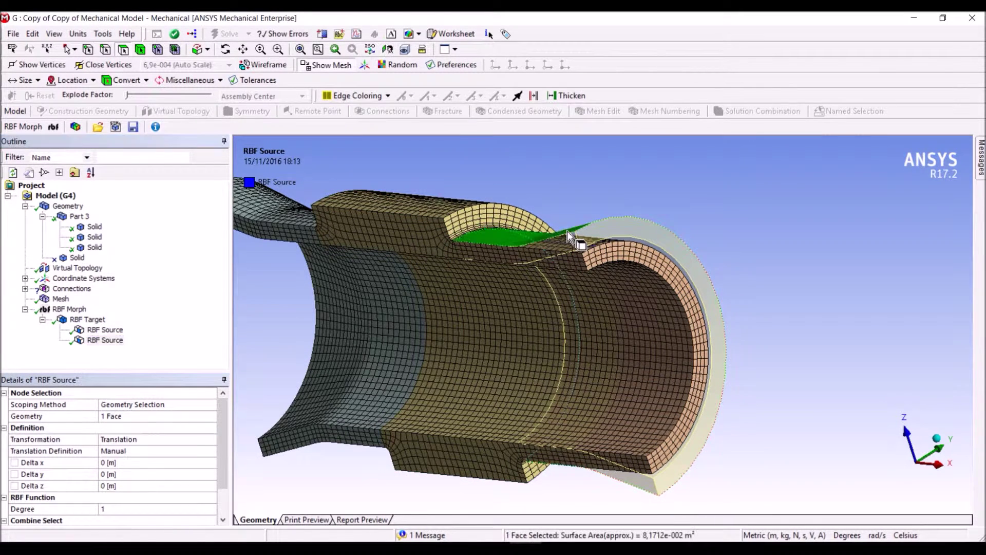
click(212, 441)
click(211, 440)
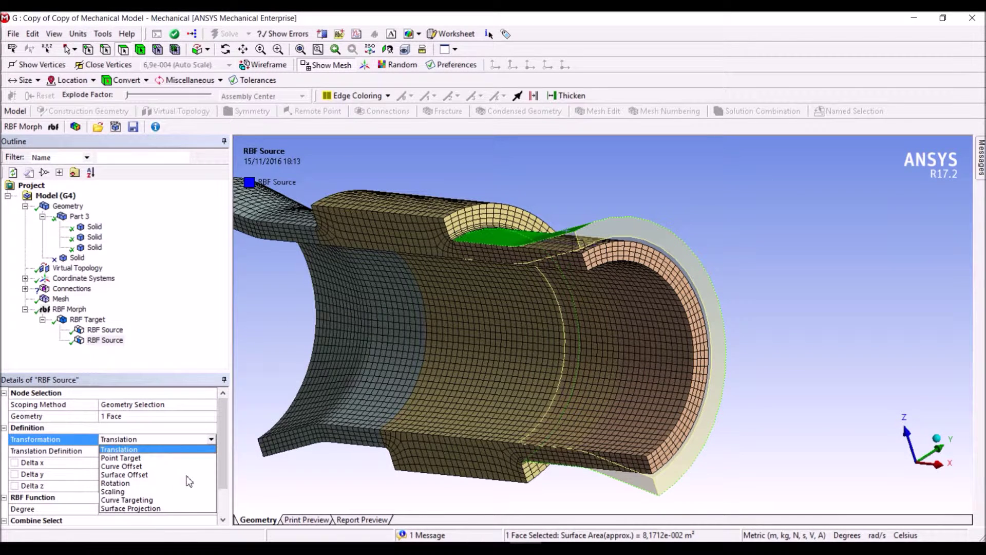
click(166, 508)
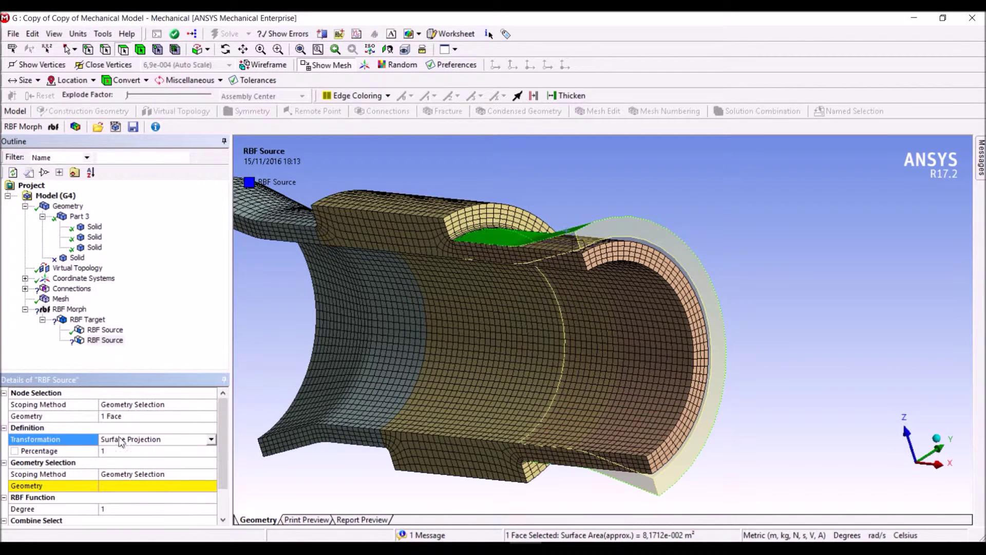
click(123, 485)
click(125, 486)
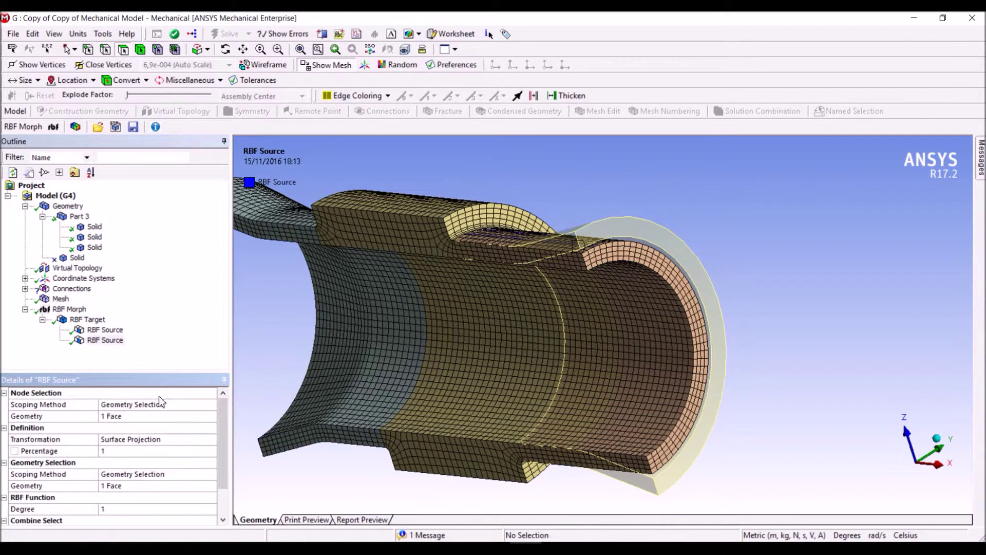
Preview the node movement of both RBF Sources, then run the RBF Morph on the pipe mesh.
right_click(120, 341)
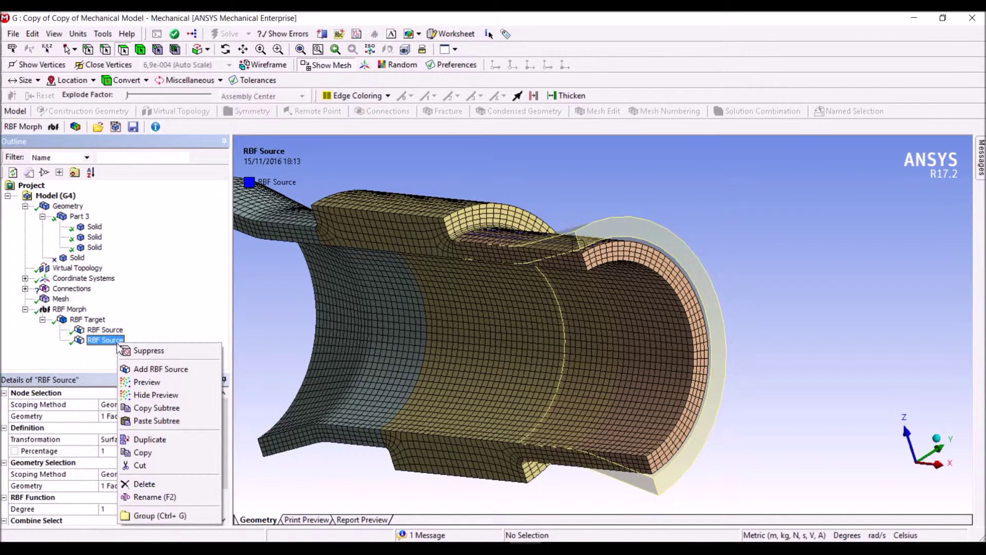
click(143, 386)
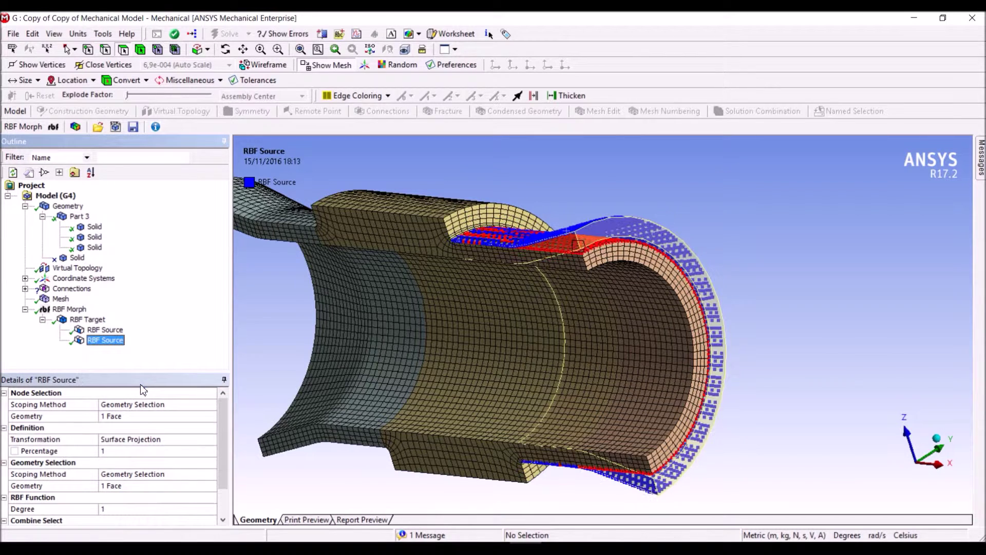
click(108, 330)
right_click(111, 331)
click(134, 370)
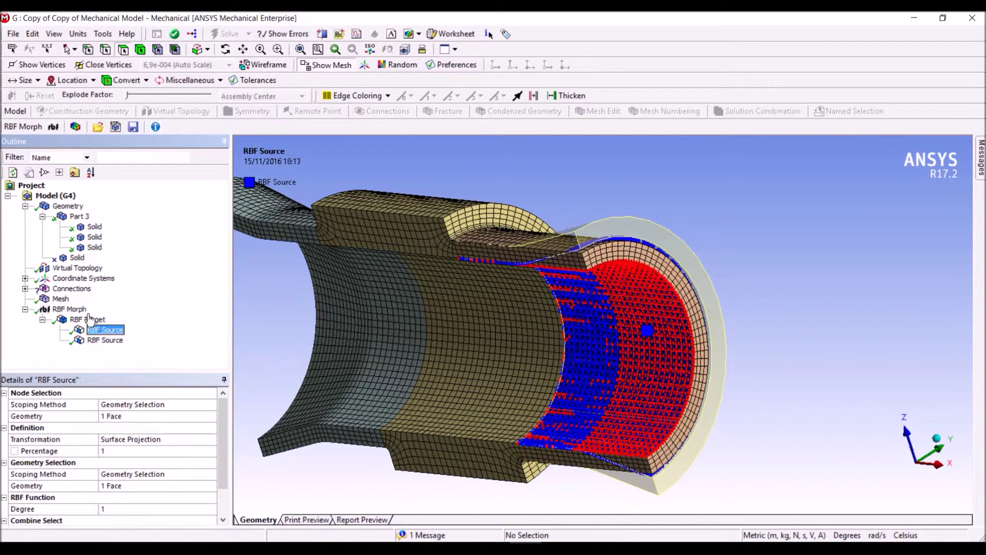
right_click(82, 309)
click(118, 360)
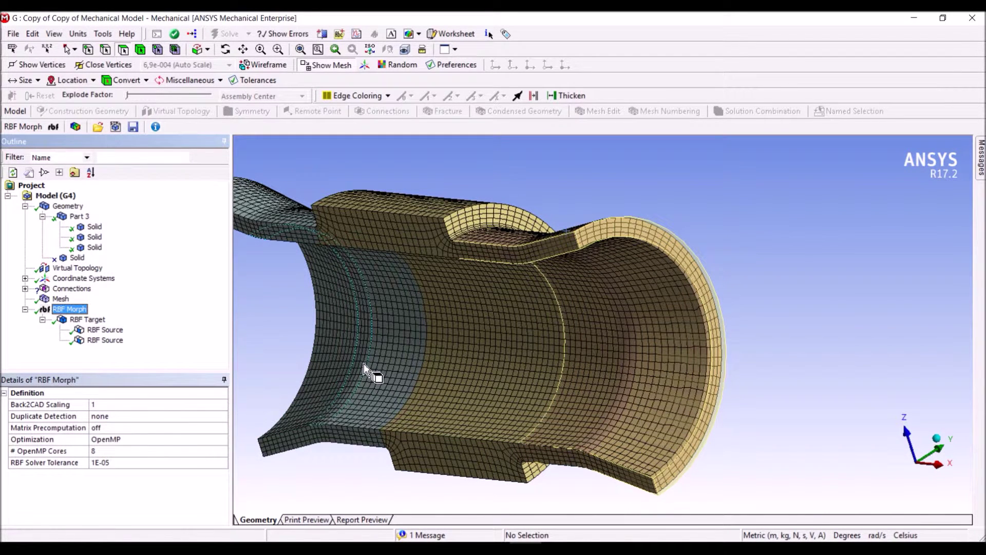
Box-zoom on the morphed groove and rim, then fit the whole model back in view.
click(280, 49)
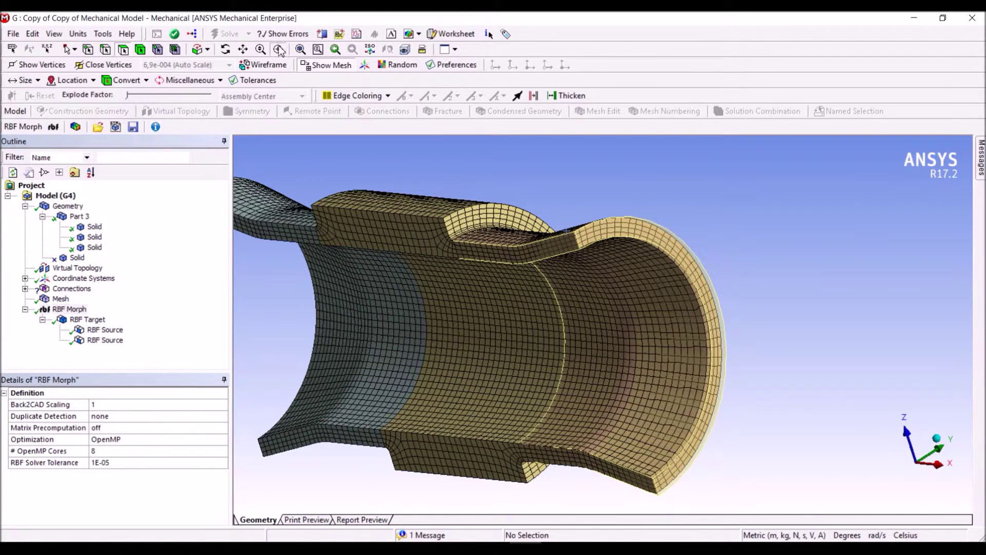
drag(478, 200, 610, 273)
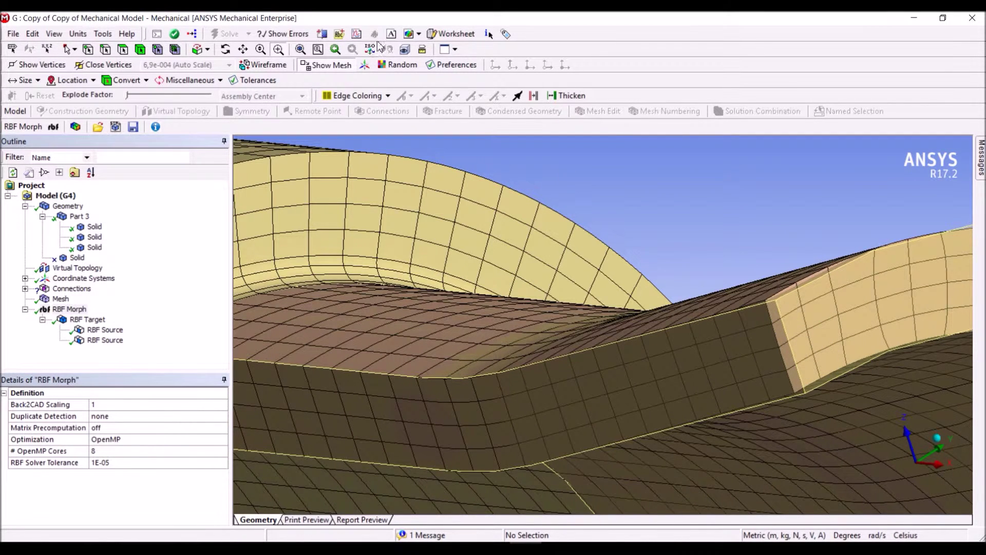
click(301, 50)
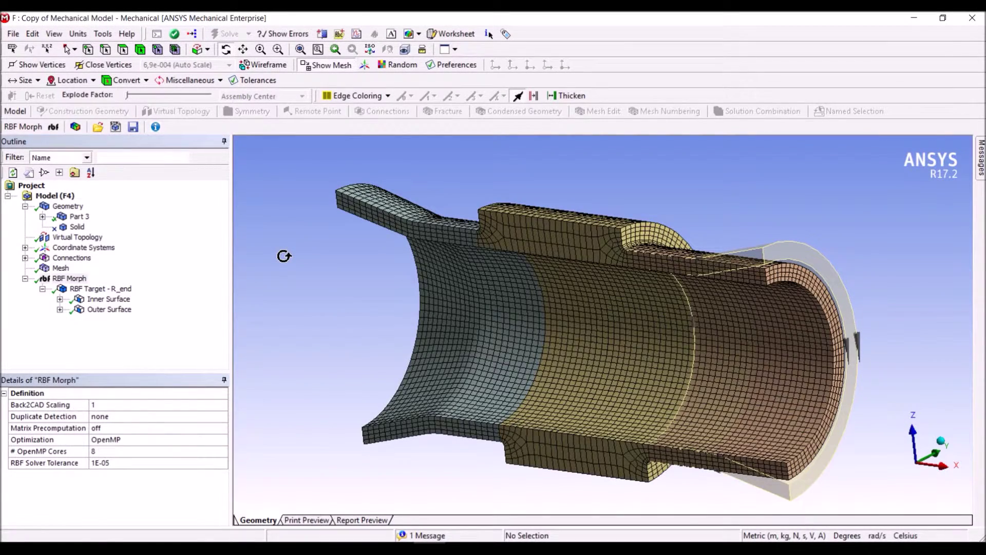
Check R_end's Inner and Outer Surface sources (0 m translation) and expand Inner Surface to list Edge1–Edge4.
click(79, 291)
click(97, 302)
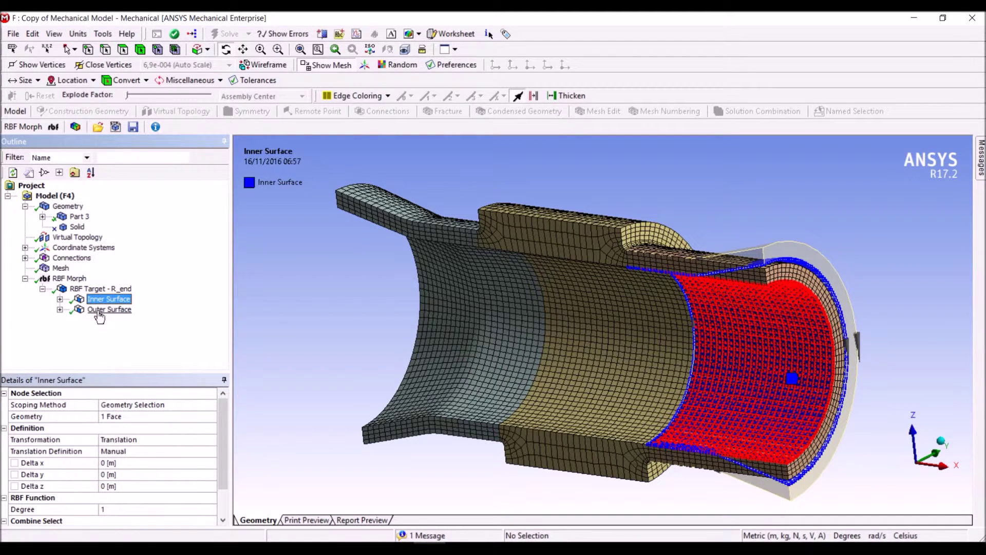
click(110, 309)
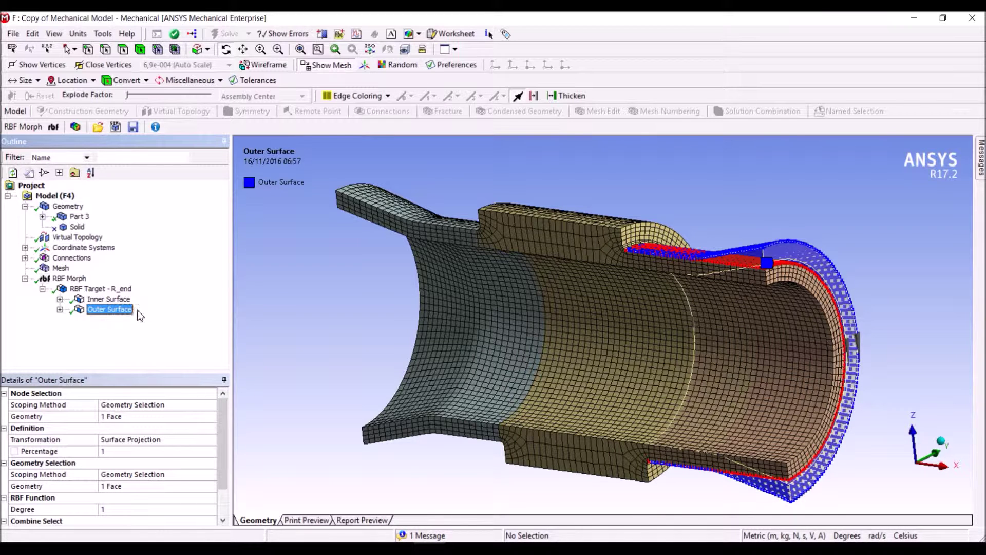
click(119, 299)
drag(226, 423, 231, 464)
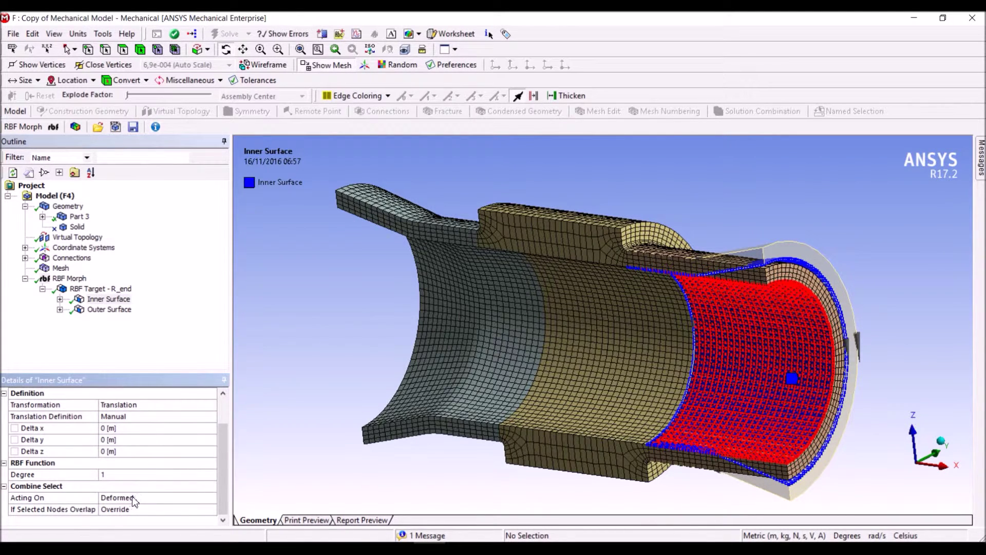
click(60, 300)
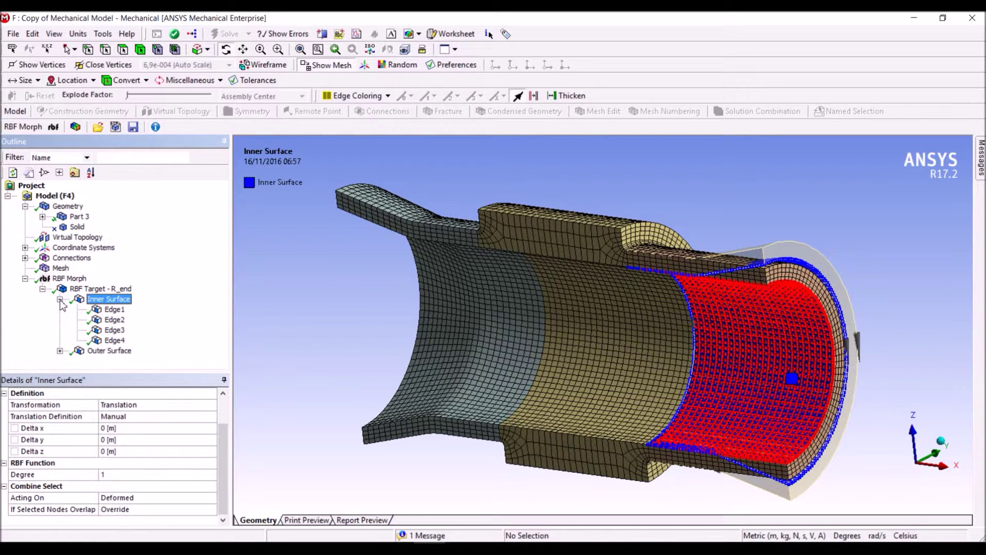
Inspect Inner Surface's Edge1–Edge4 singly and together, then the Inner Surface face source details.
click(122, 315)
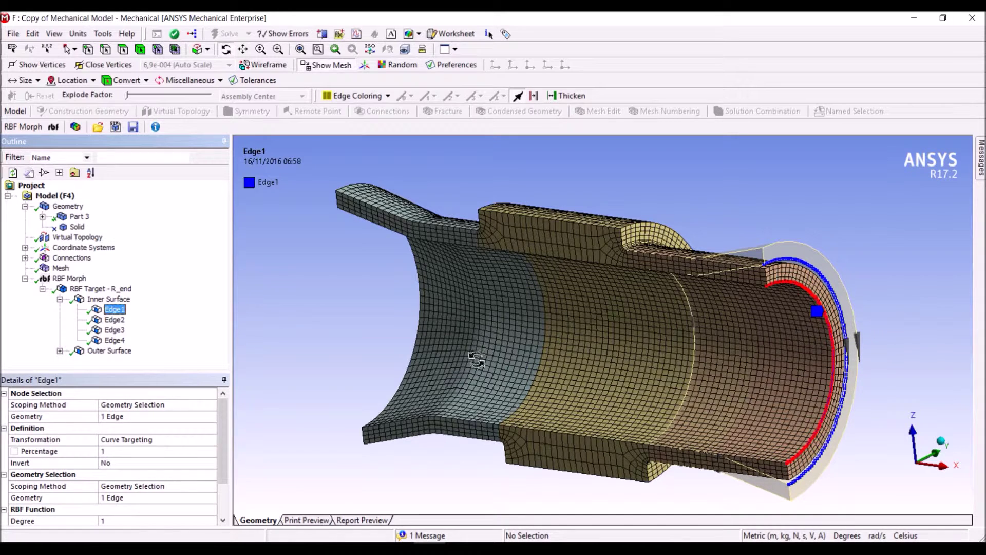
click(114, 319)
click(114, 331)
click(114, 339)
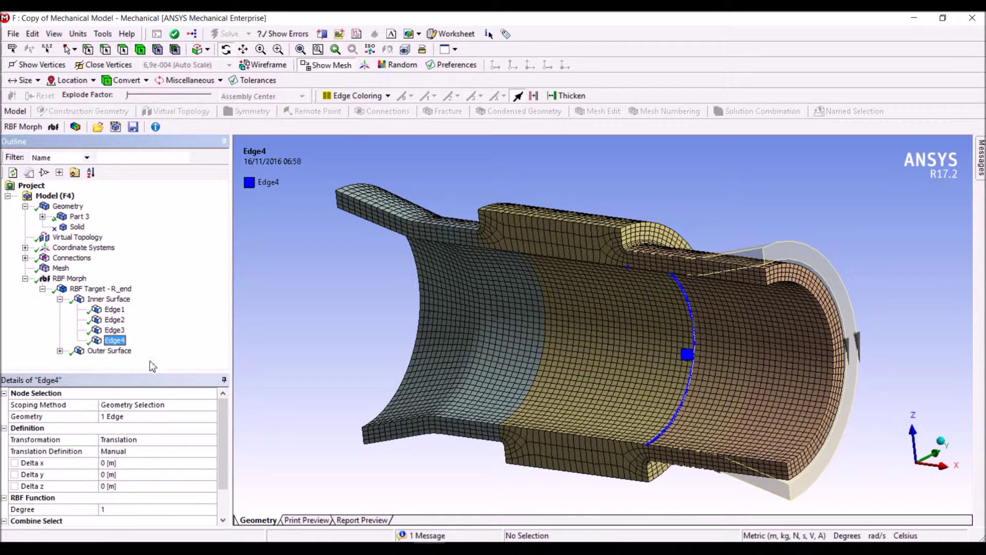
shift+click(114, 309)
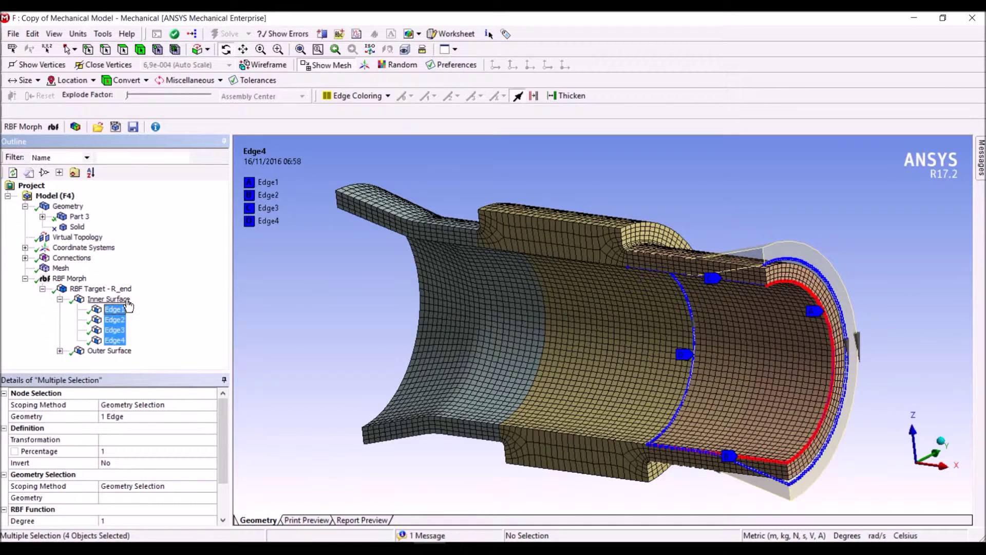
click(109, 299)
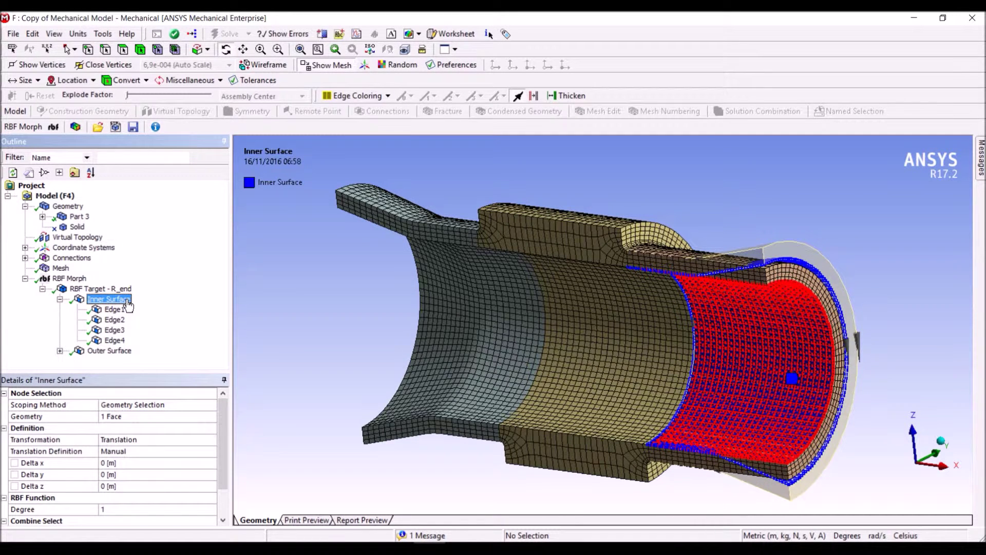
Expand Outer Surface and inspect its Edge1–Edge4 one by one and all together.
click(60, 351)
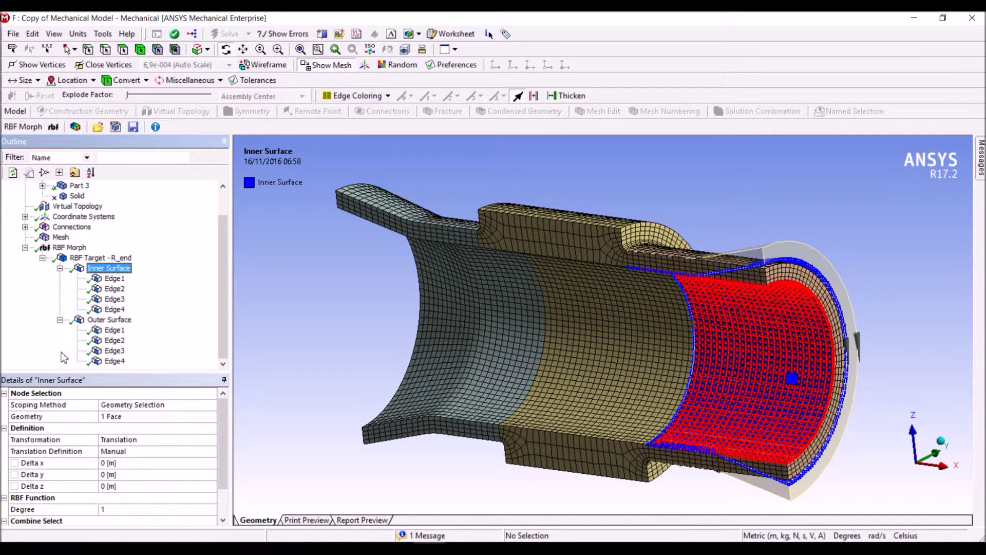
click(115, 331)
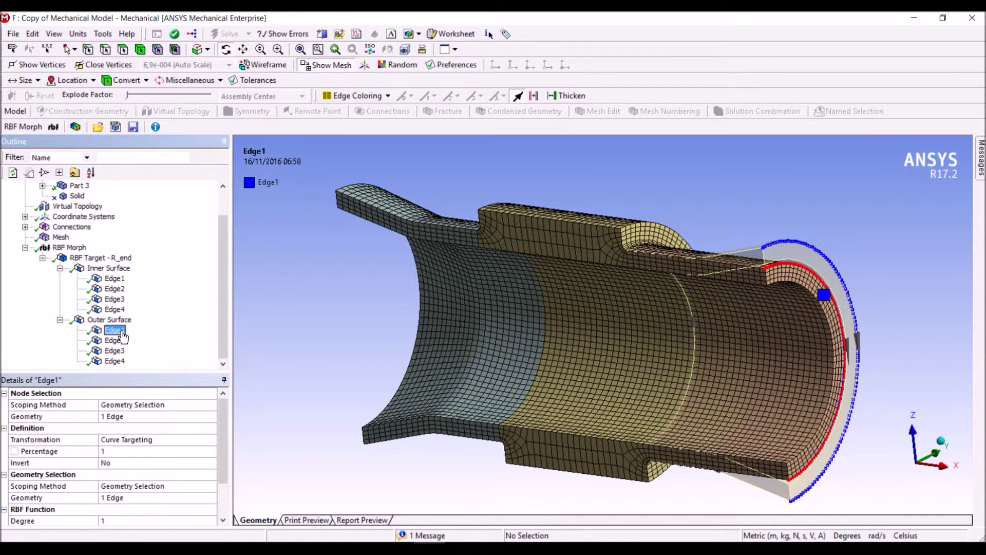
click(116, 341)
click(116, 352)
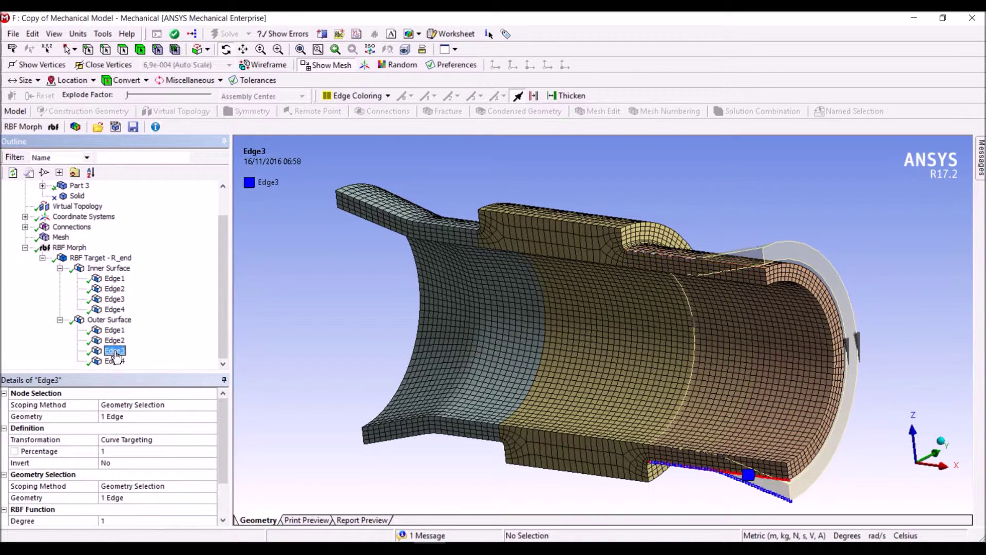
click(115, 363)
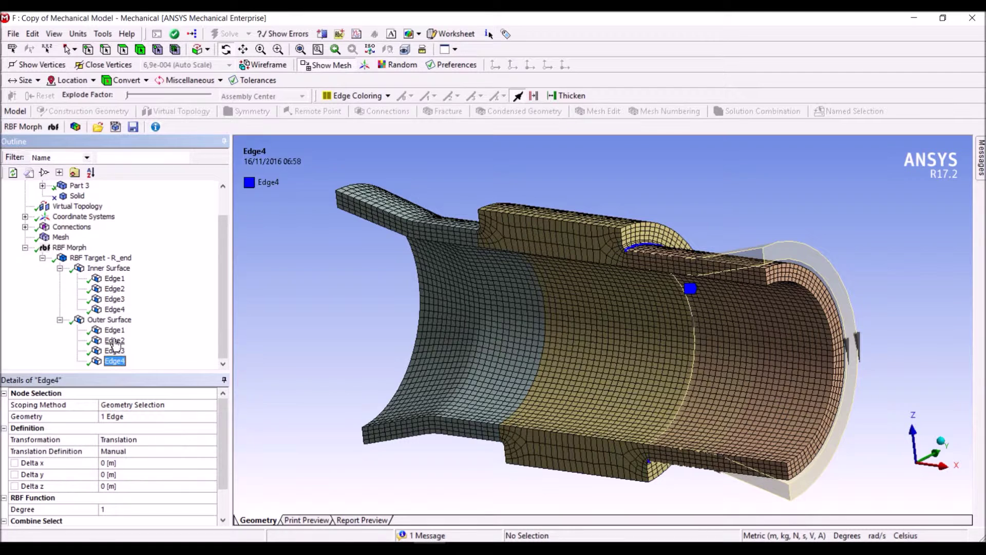
shift+click(114, 333)
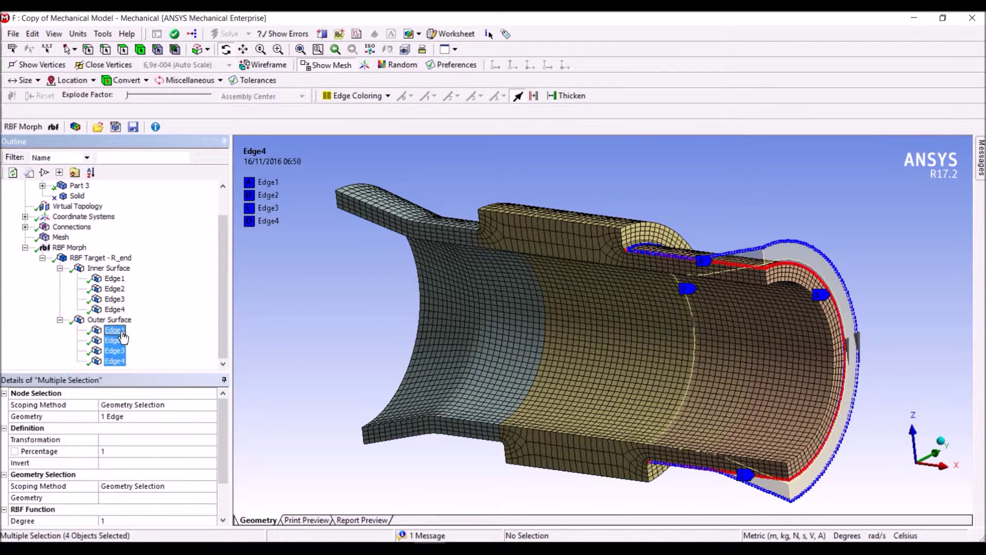
Recheck Edge1 and the inverted Edge2, then view Outer Surface's surface projection onto 1 face.
click(122, 333)
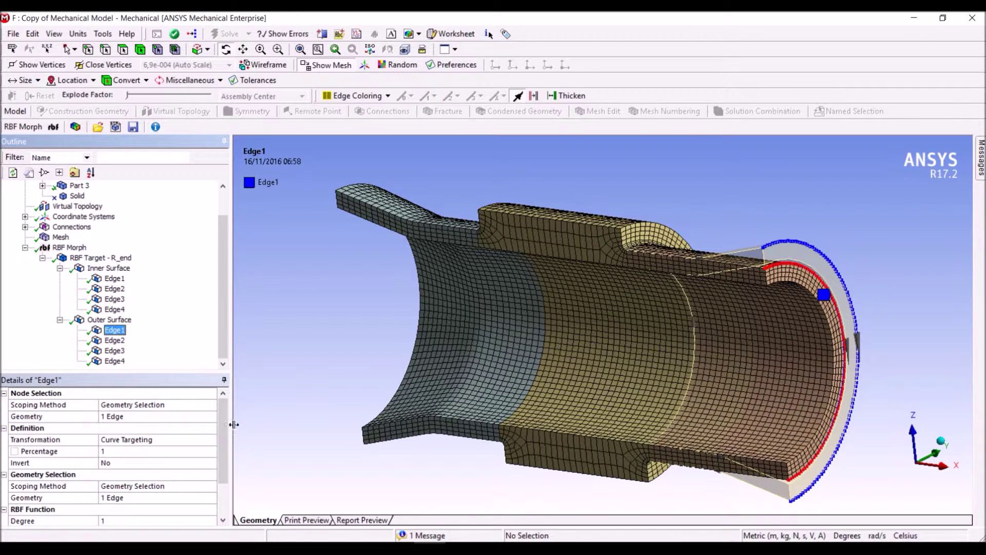
drag(224, 429, 224, 437)
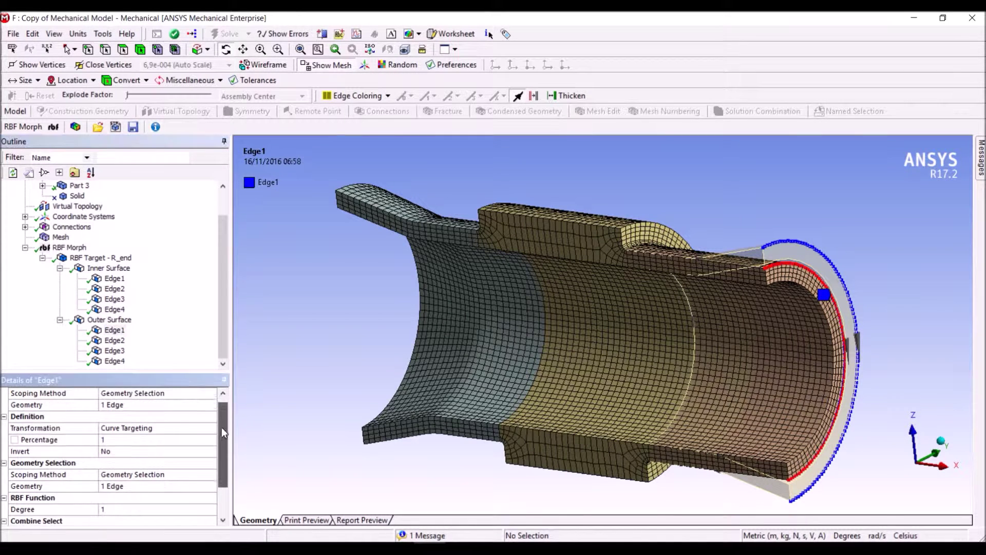
click(114, 340)
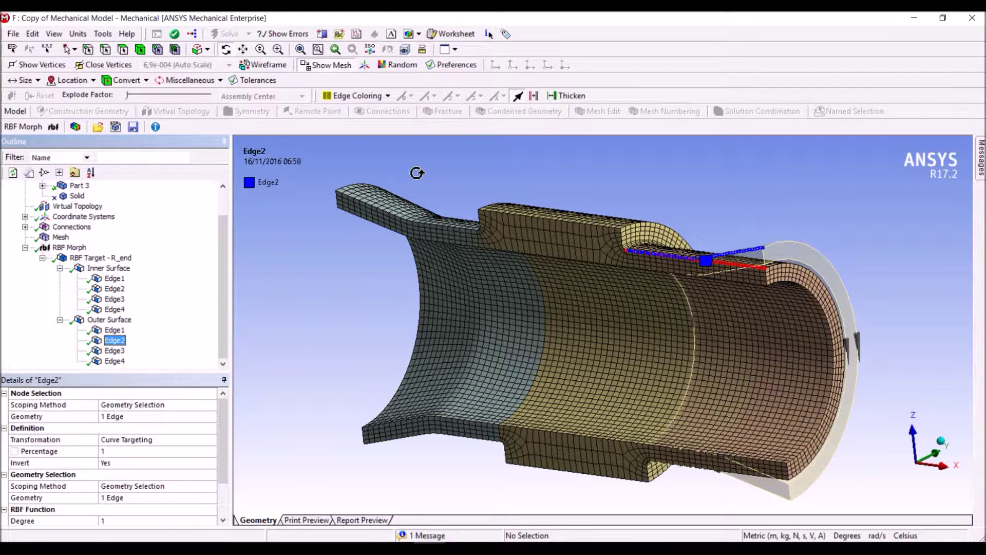
click(91, 322)
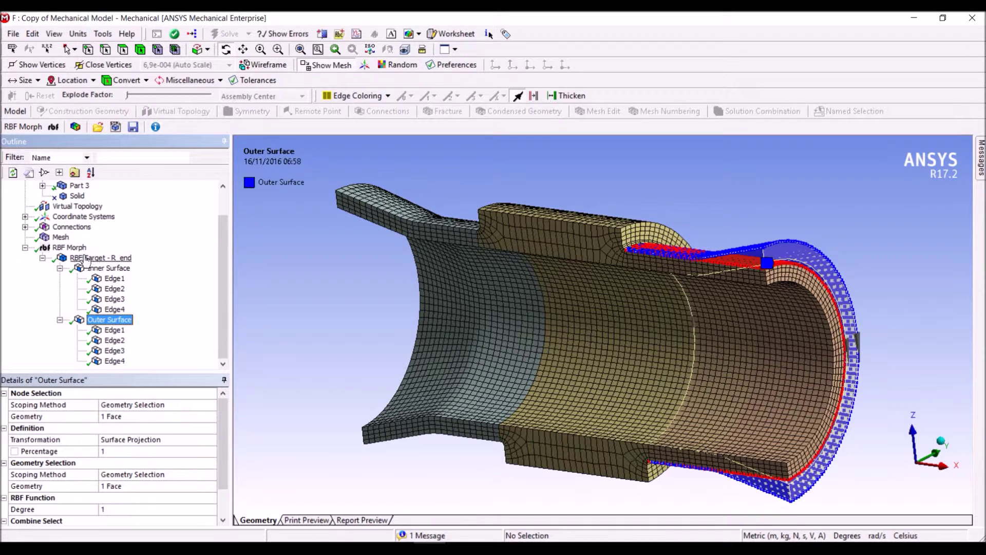
Show the RBF Morph settings with the mesh and edge direction markers hidden.
click(72, 247)
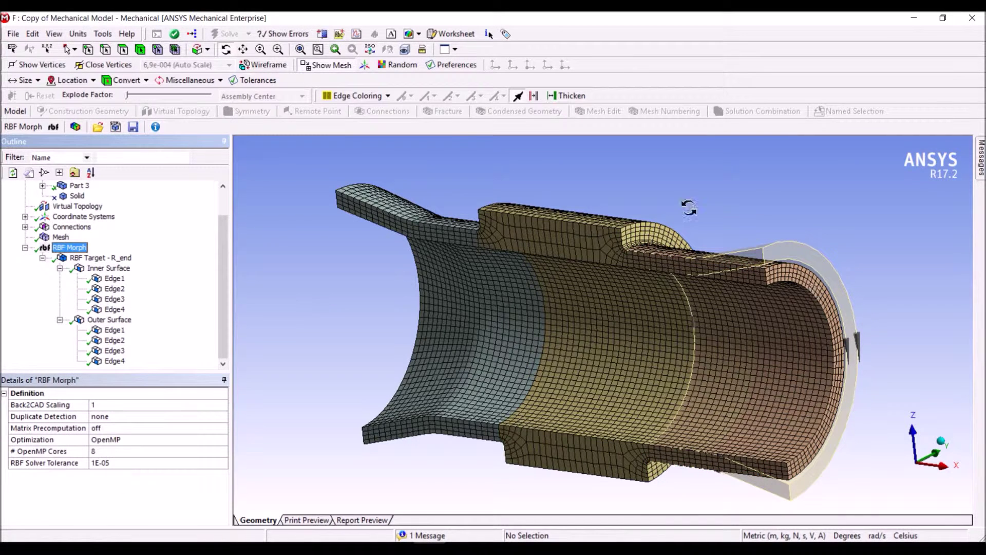
click(329, 65)
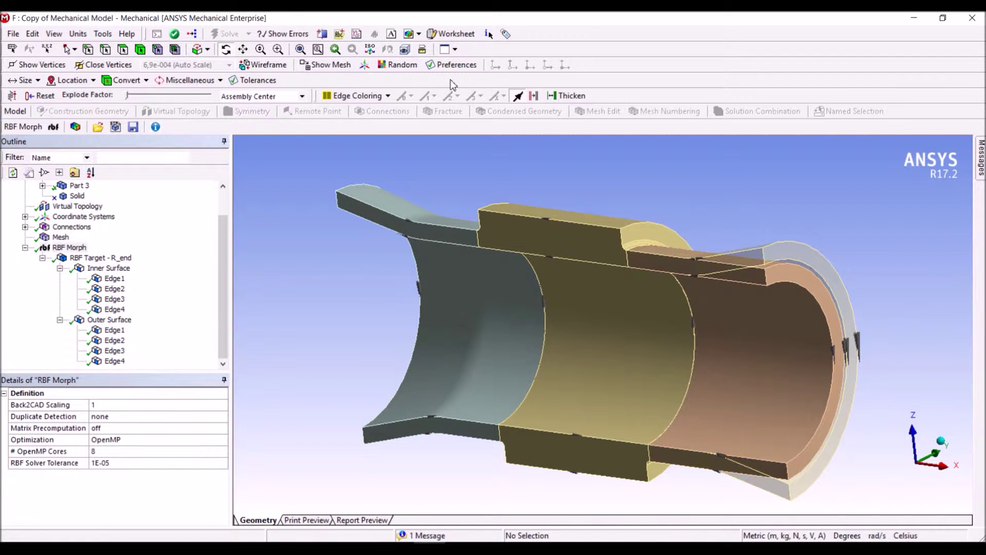
click(517, 98)
Box-zoom onto the pipe's right end, then zoom back to fit the whole model.
click(278, 49)
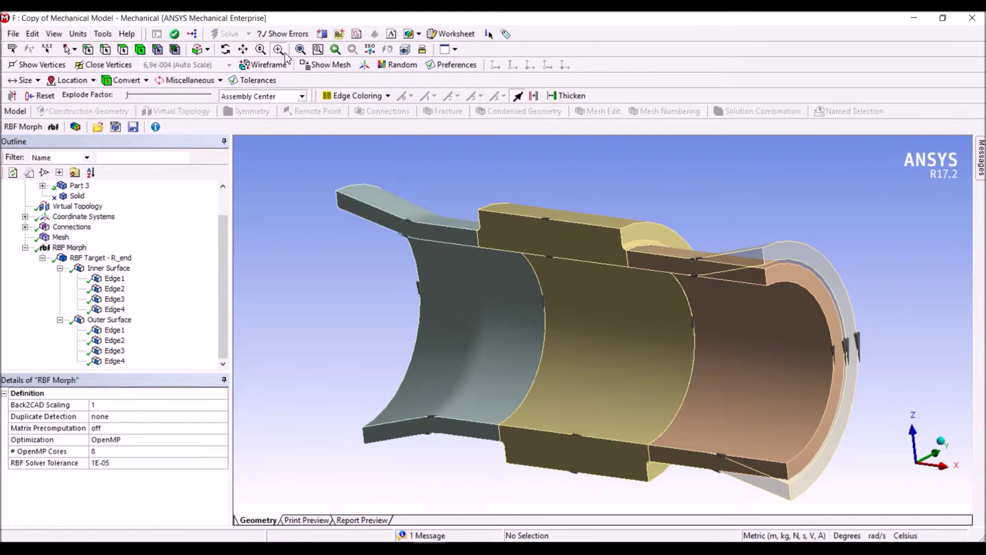
drag(666, 241, 733, 279)
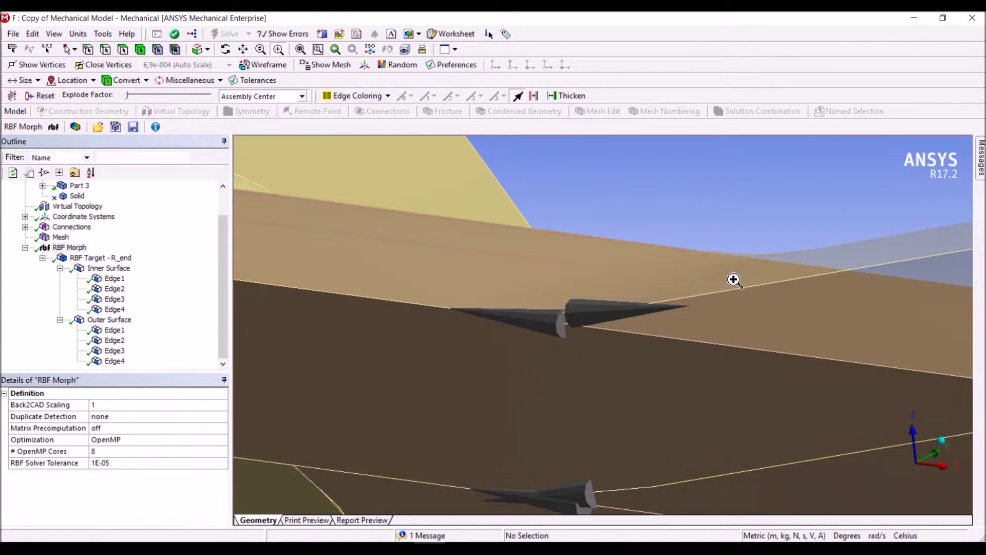
click(300, 49)
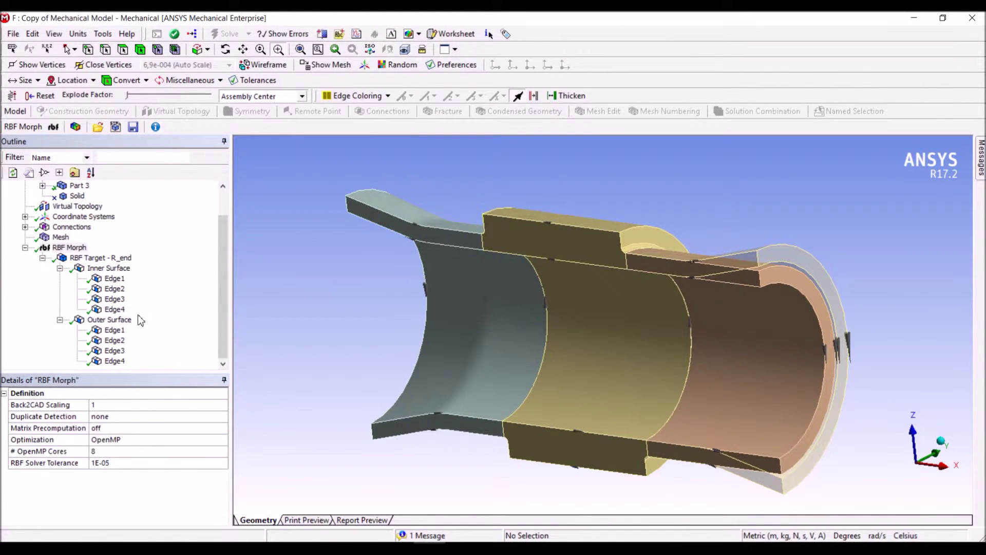
Run Morph on the RBF Morph setup and turn the mesh display back on.
click(75, 250)
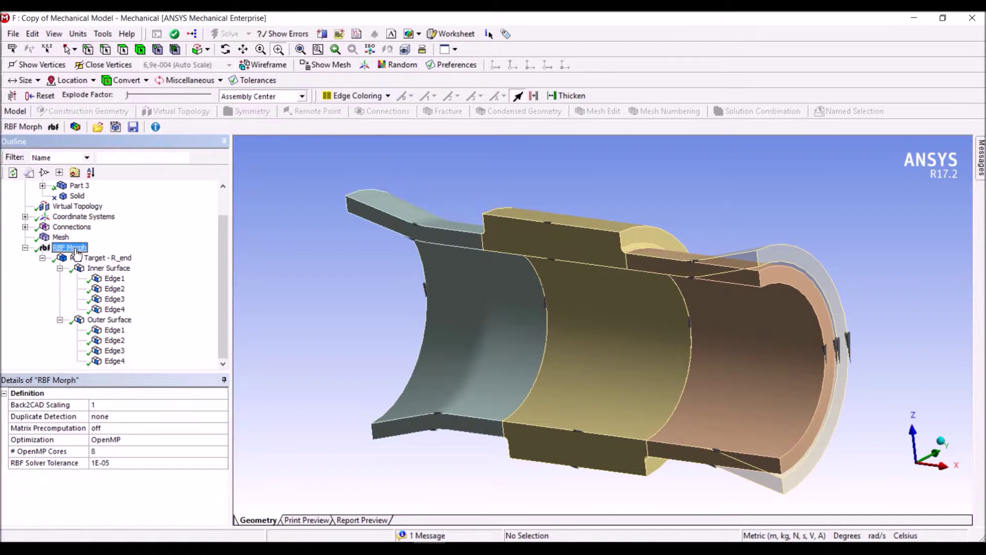
right_click(76, 252)
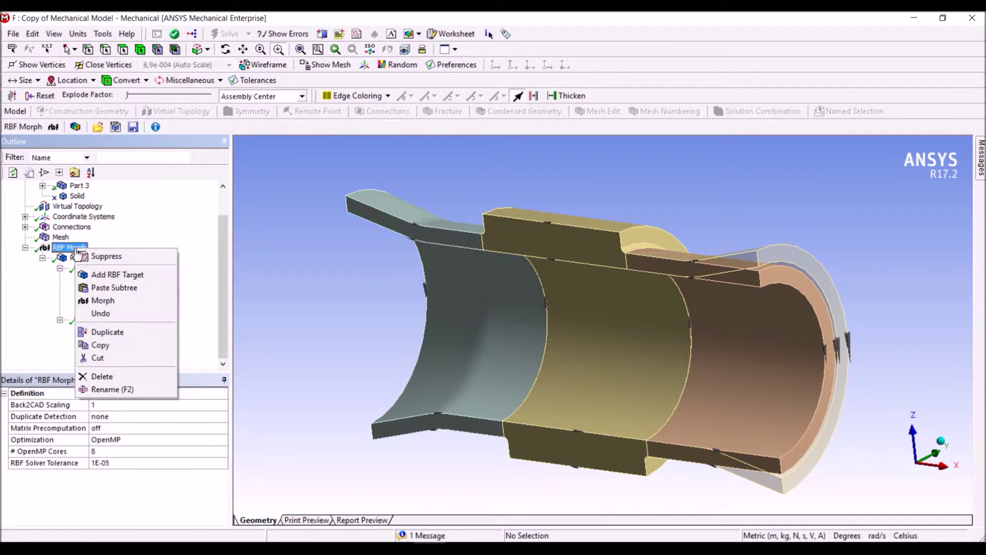
click(103, 301)
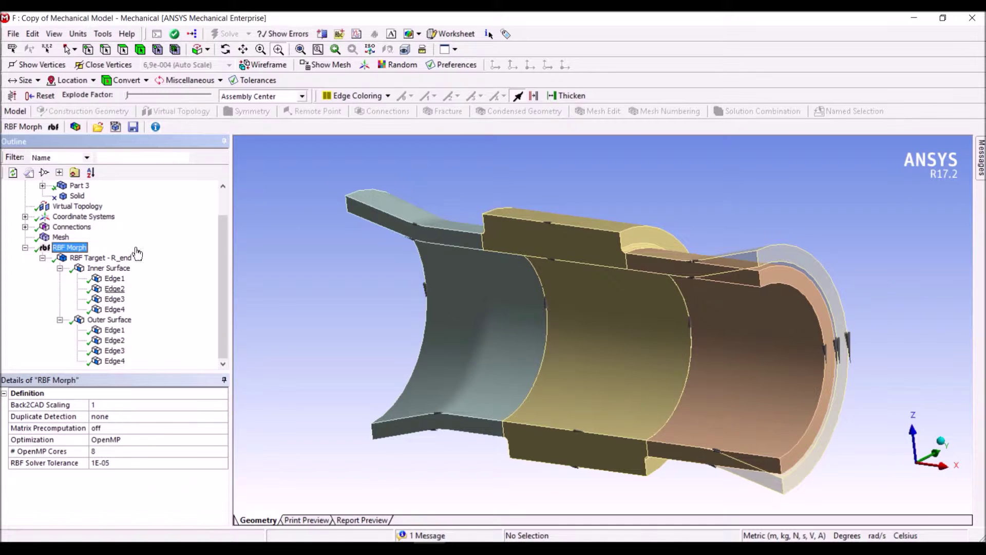
click(316, 67)
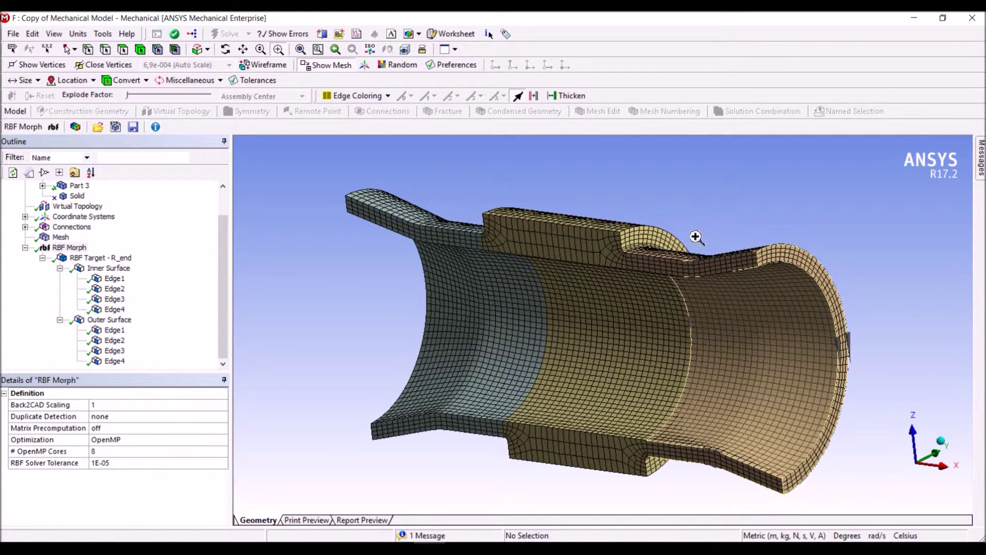
drag(602, 208, 798, 308)
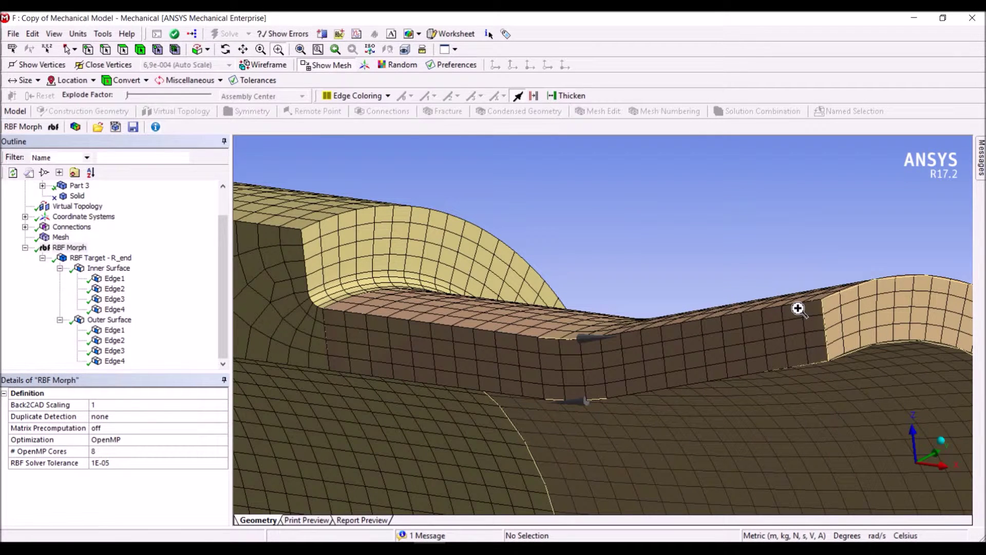
click(517, 99)
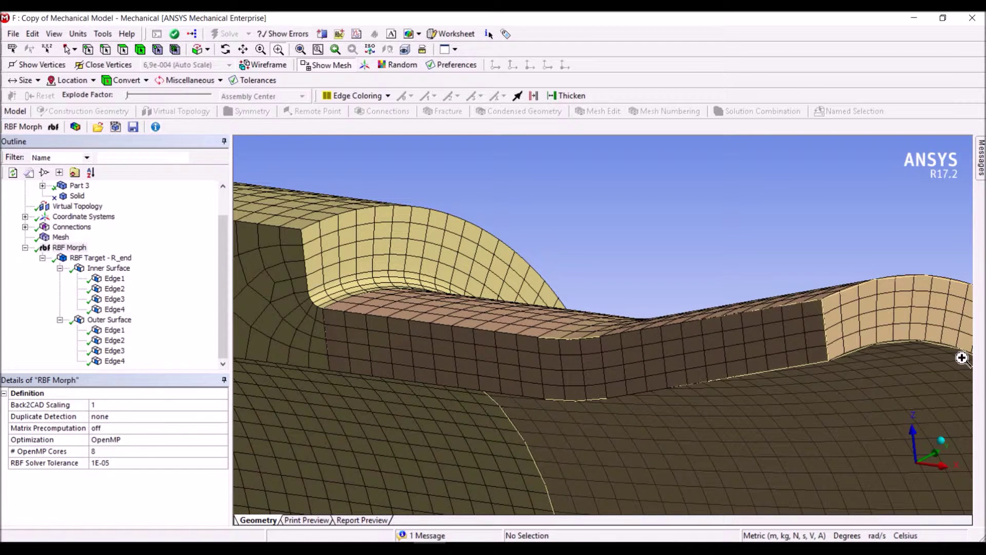
drag(704, 247, 898, 396)
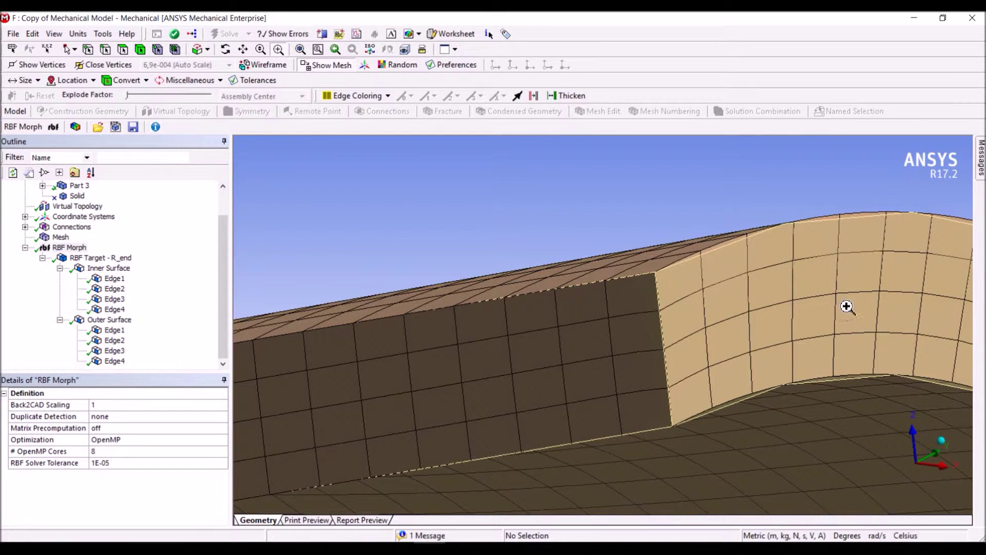
click(301, 50)
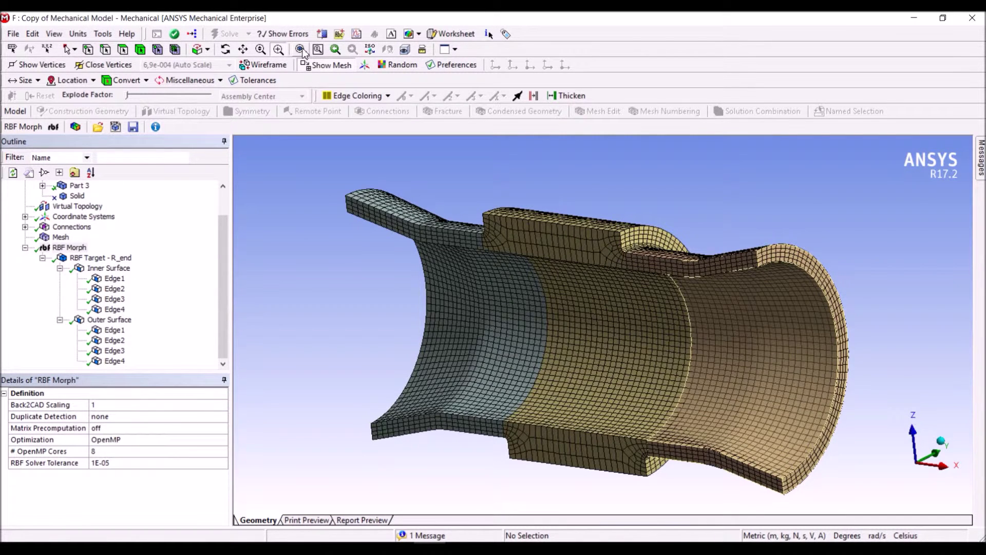
Undo the RBF Morph to restore the original pipe mesh, then bring up its actions again.
right_click(66, 248)
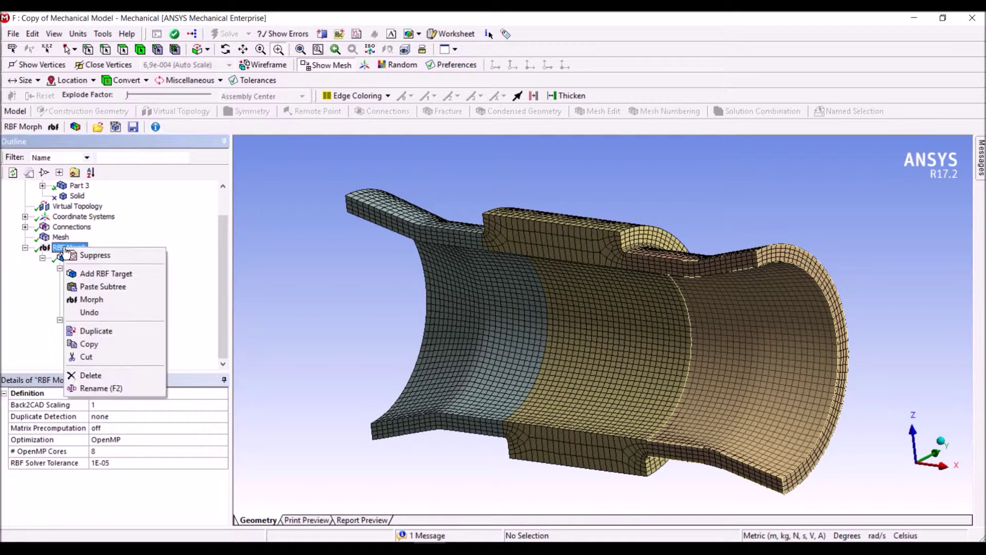
click(109, 313)
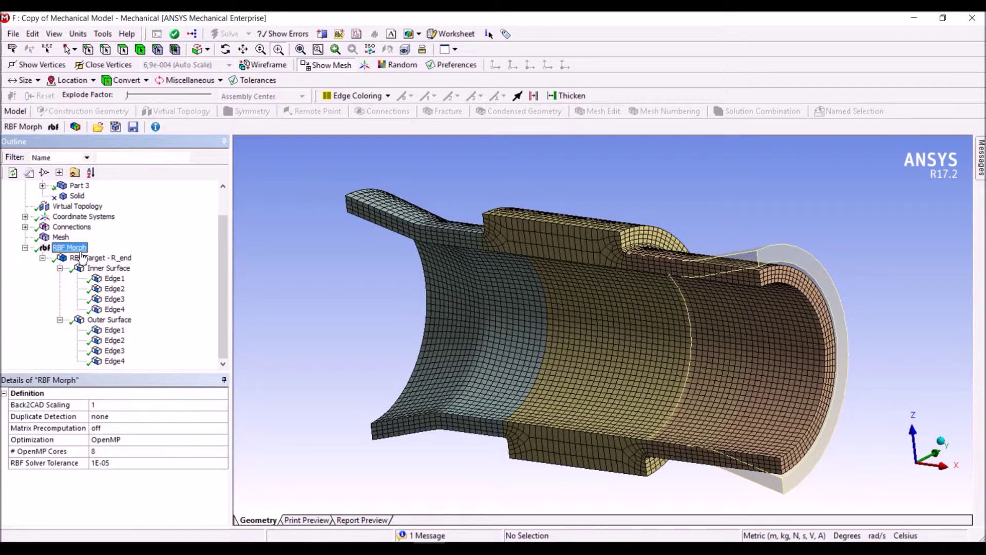
right_click(83, 256)
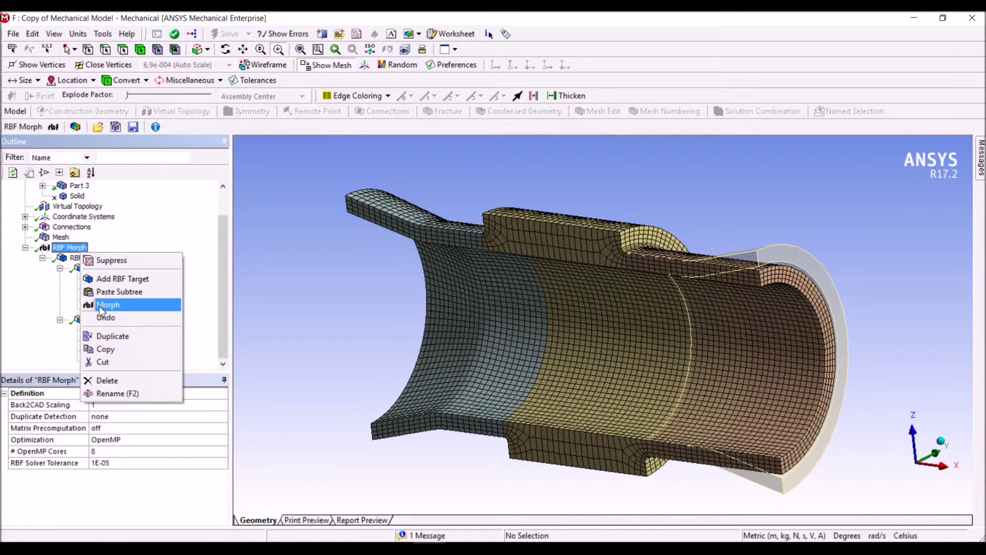